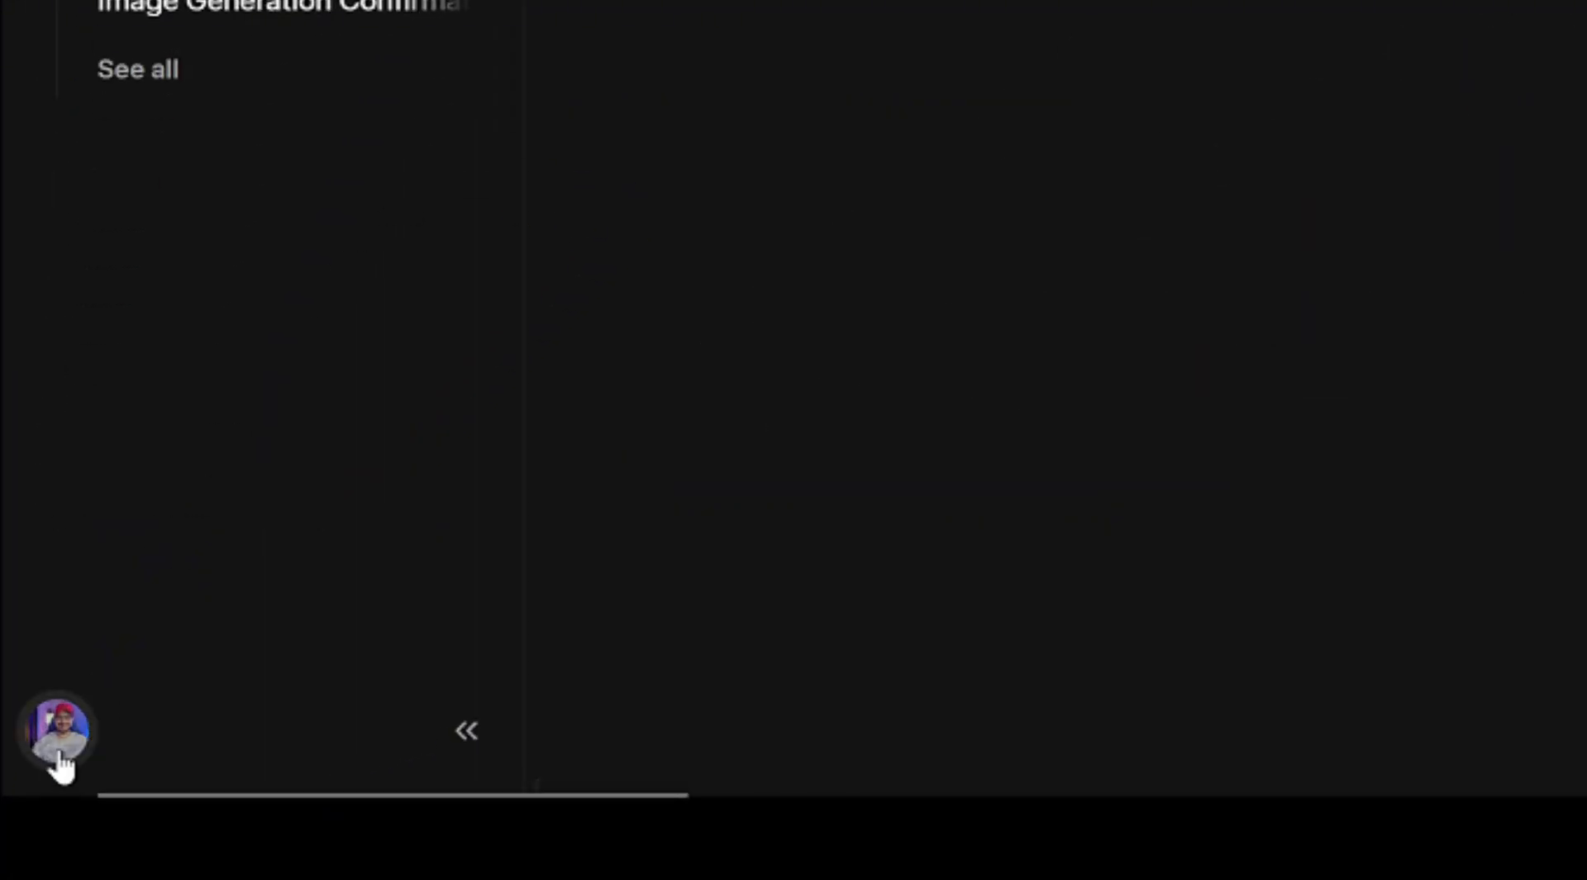
Open Grok's Settings dialog on the Account section from the profile avatar menu.
{"action": "left_click", "coordinate": [59, 734]}
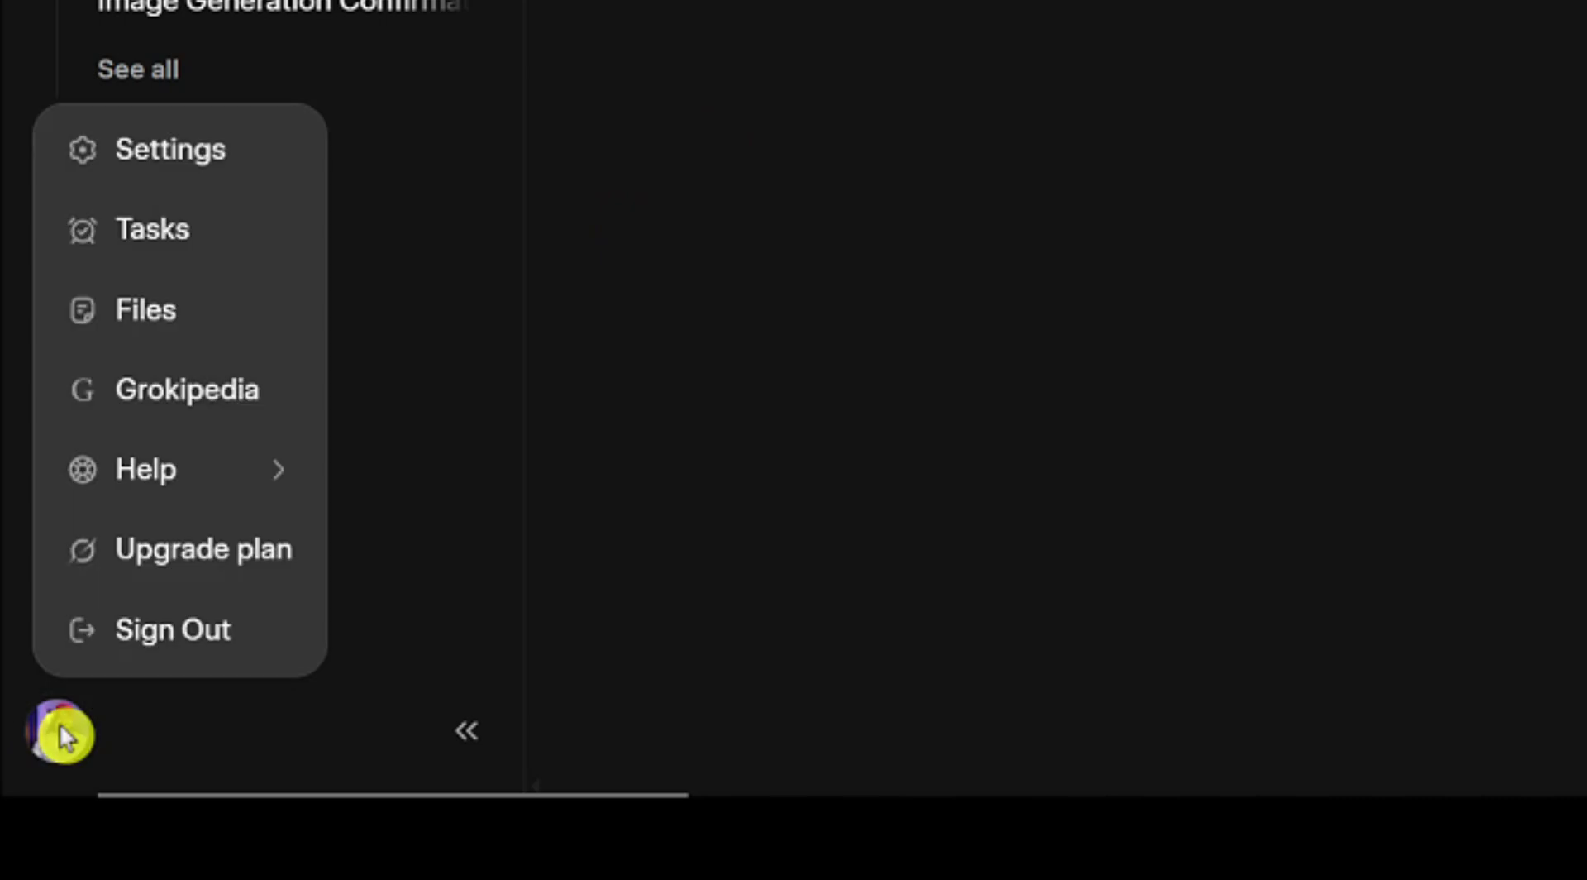
{"action": "left_click", "coordinate": [169, 149]}
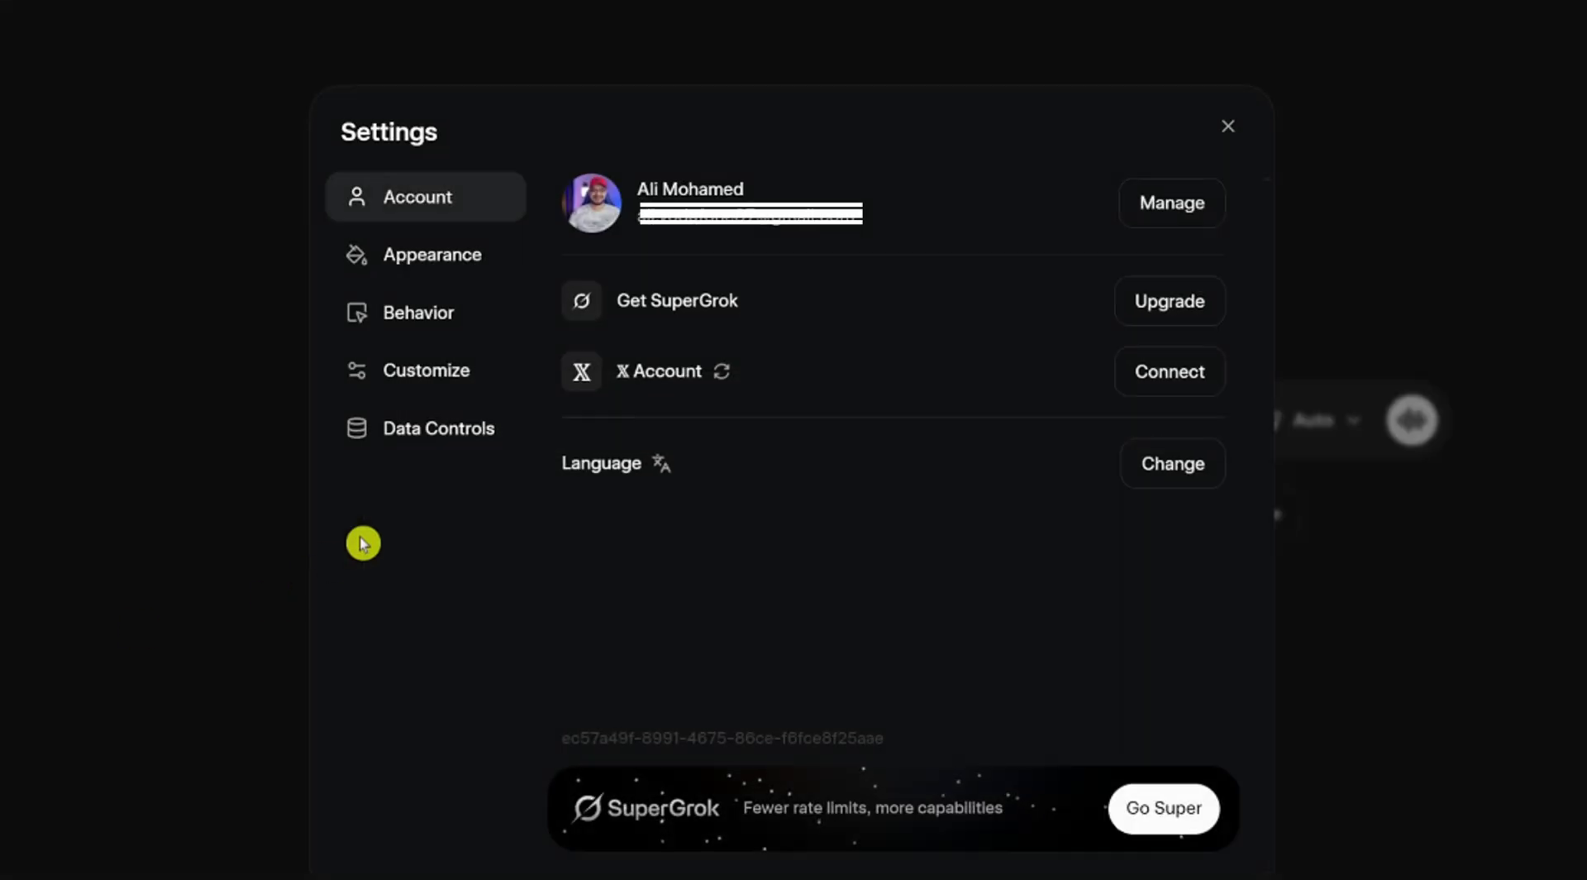
Check the Appearance and Behavior settings, leaving automatic video generation off, then close Settings.
{"action": "left_click", "coordinate": [451, 263]}
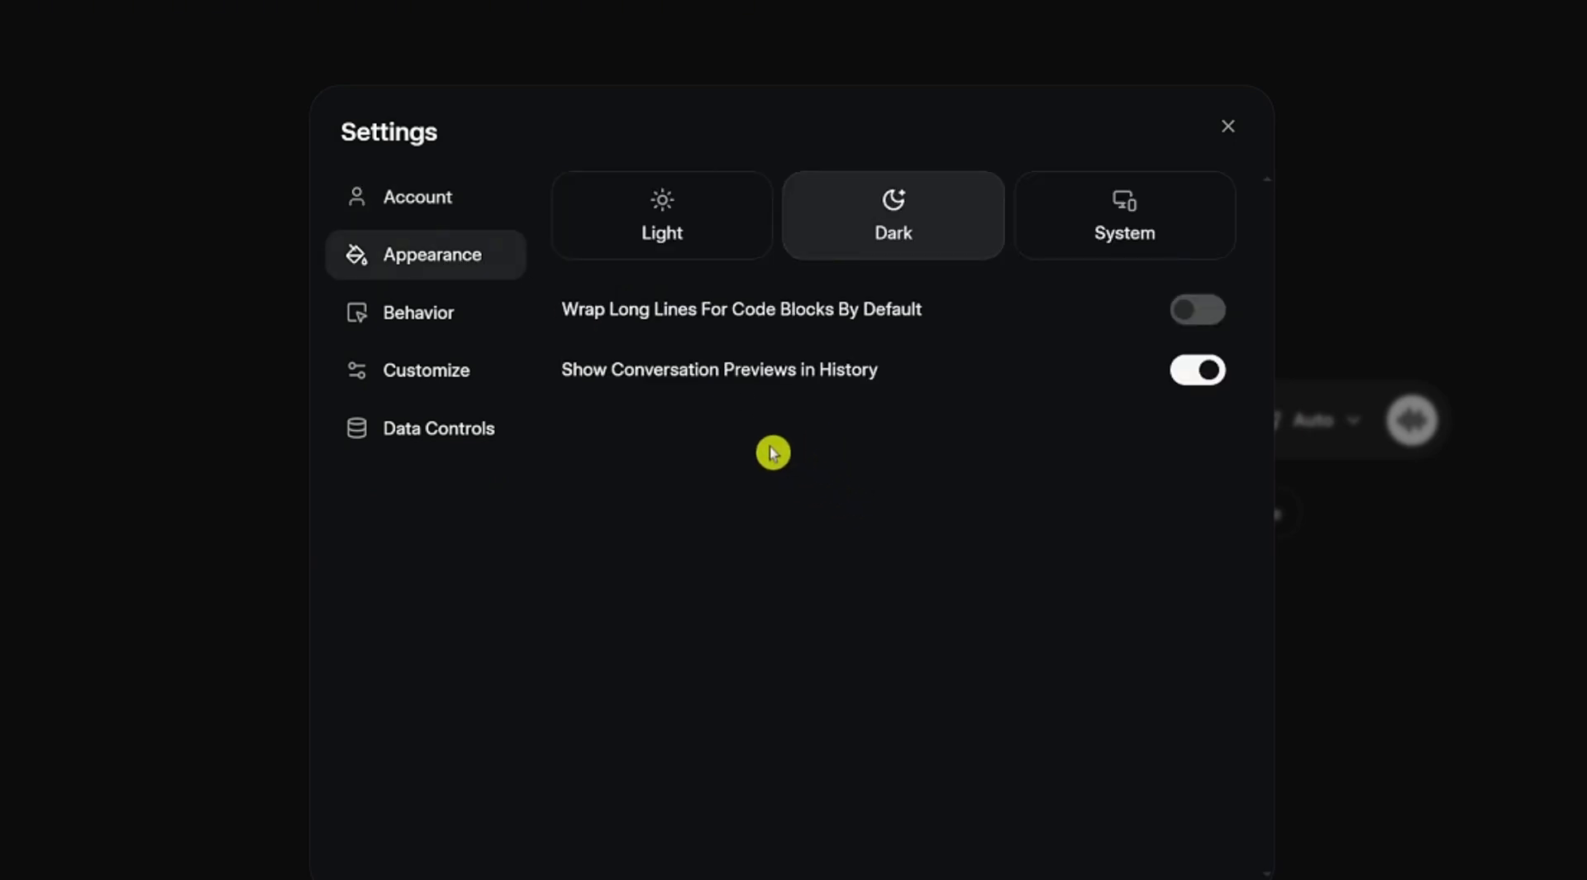
{"action": "left_click", "coordinate": [455, 320]}
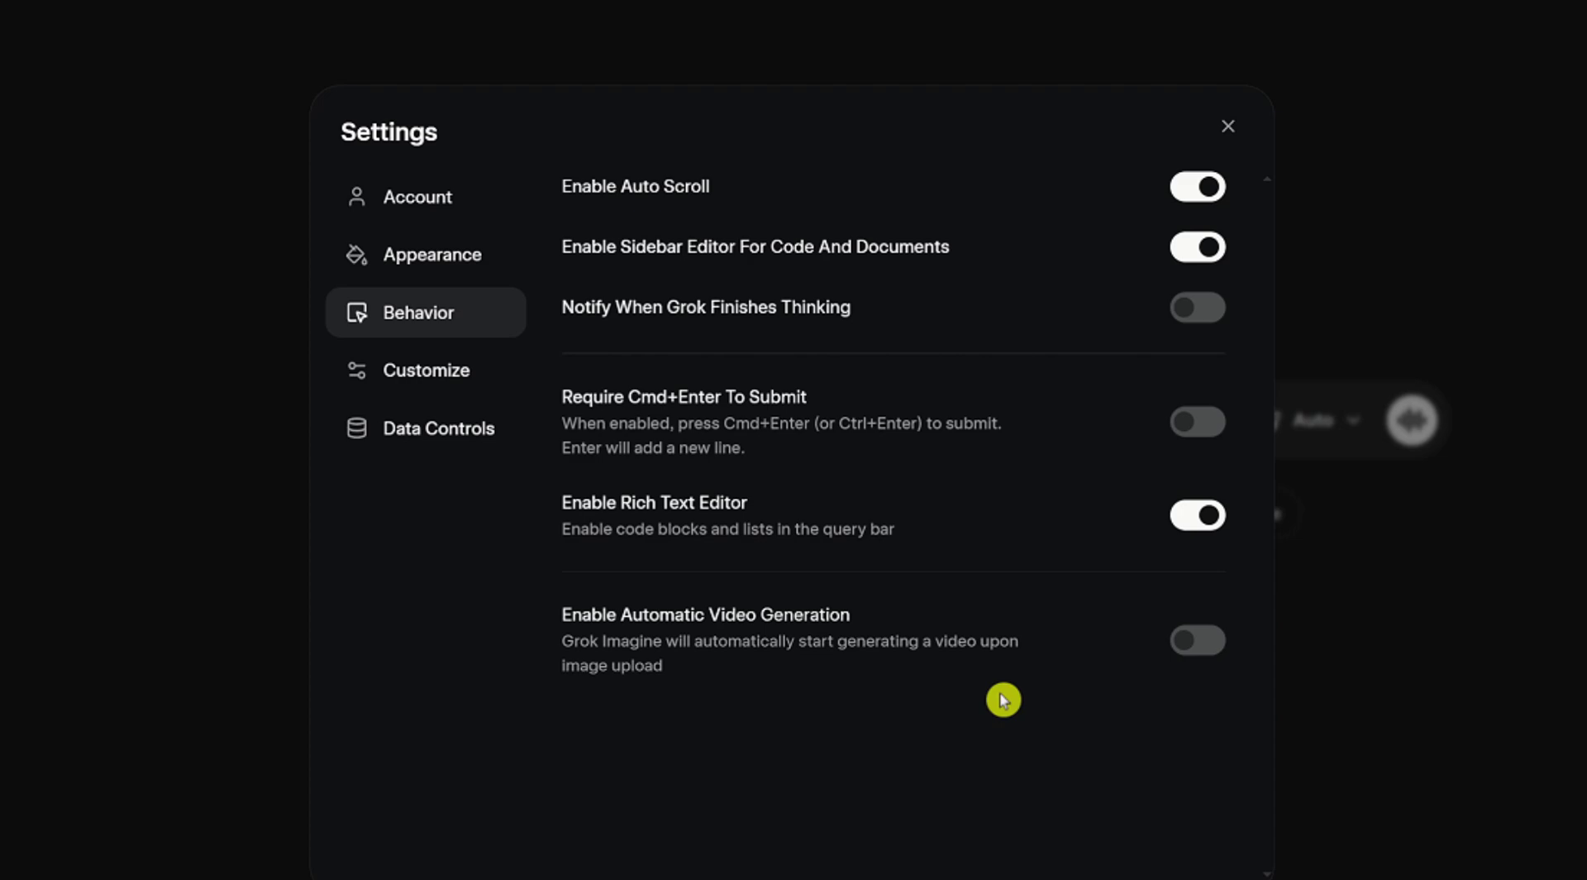
{"action": "left_click", "coordinate": [1244, 135]}
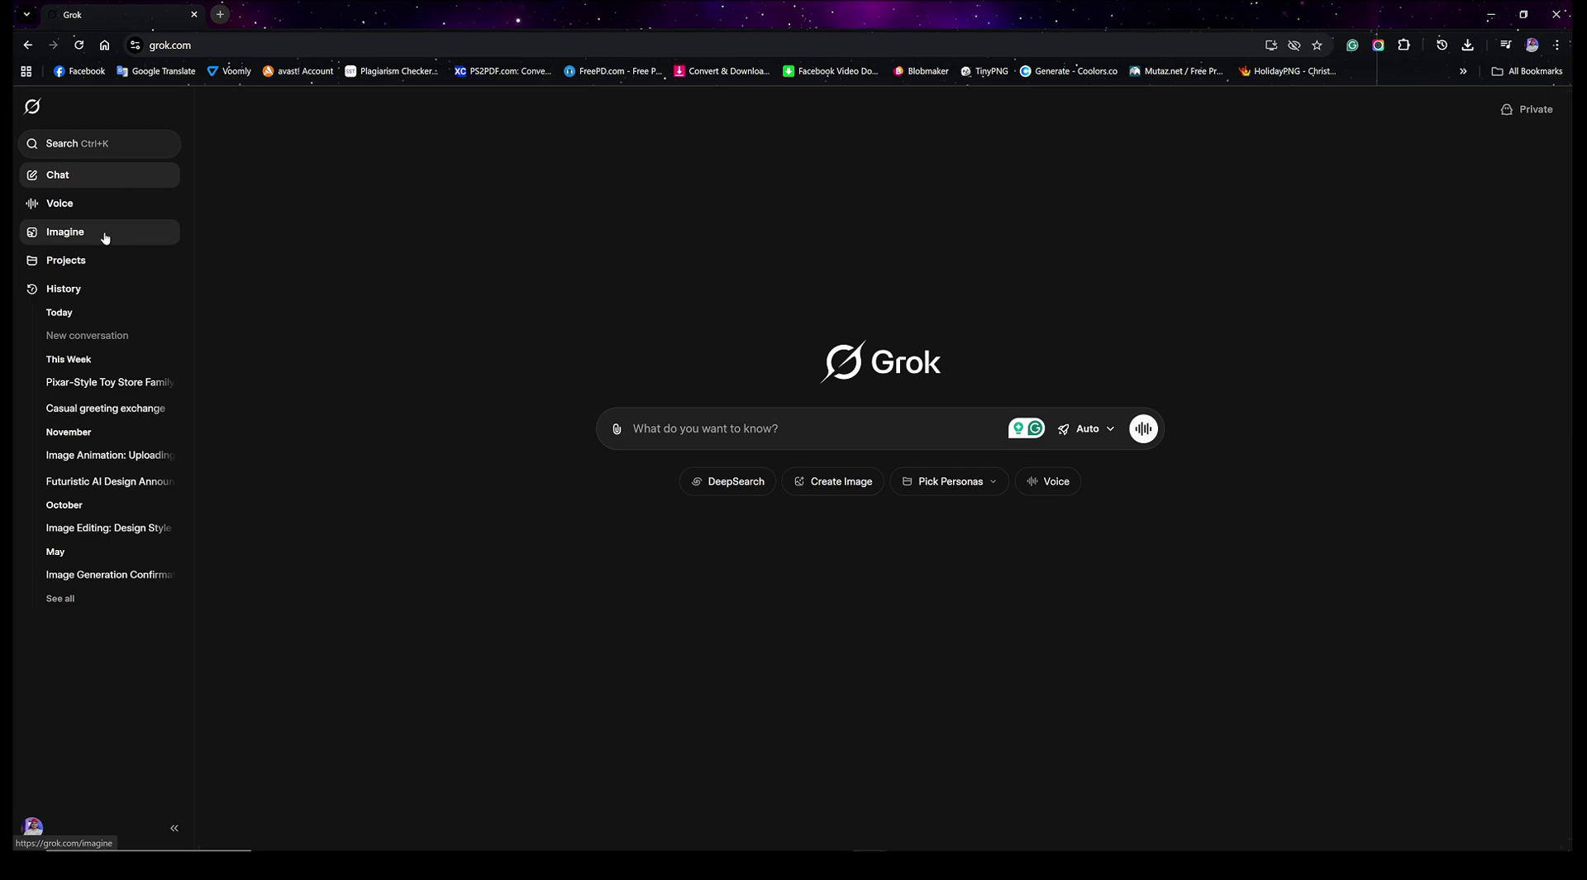
Upload the grey-suited 3D character image from the Imagine page as a new image post.
{"action": "left_click", "coordinate": [96, 236]}
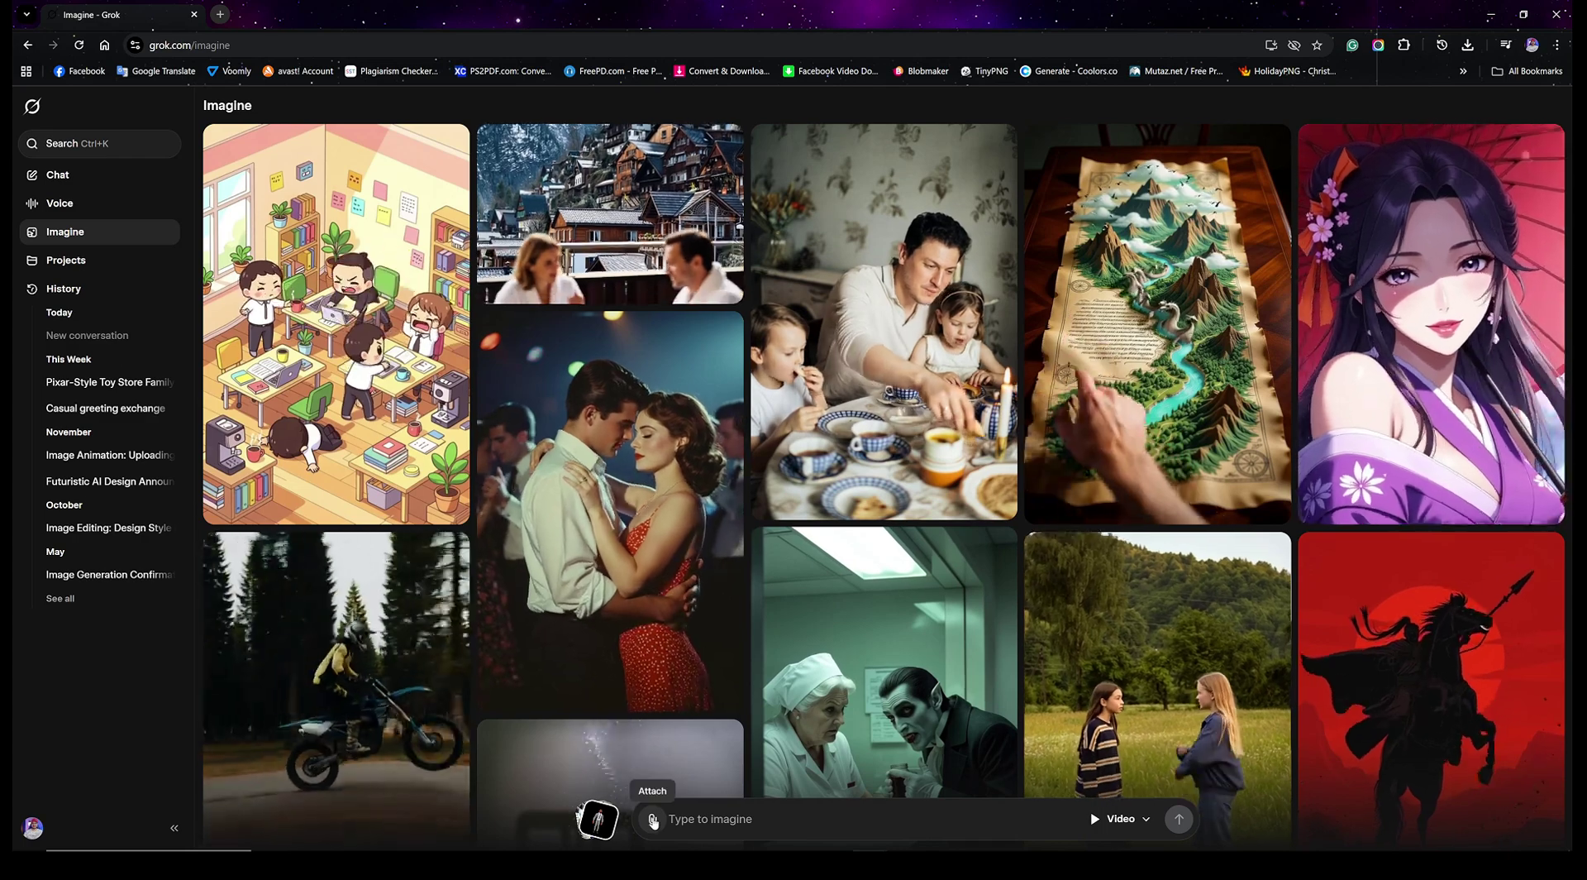
{"action": "left_click", "coordinate": [654, 819]}
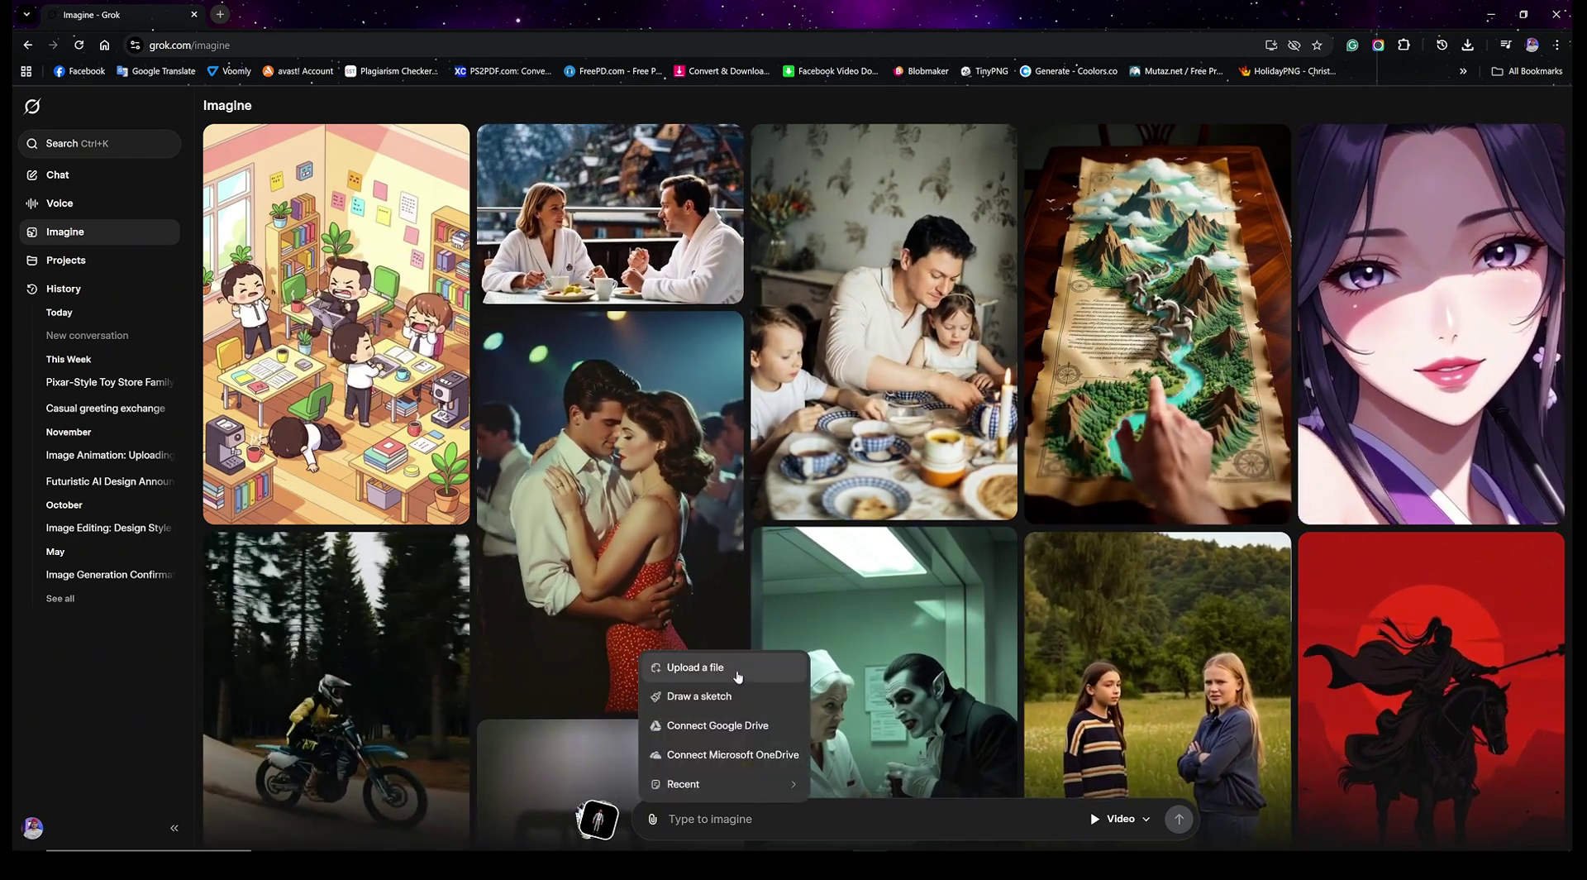
{"action": "left_click", "coordinate": [701, 666]}
{"action": "double_click", "coordinate": [174, 132]}
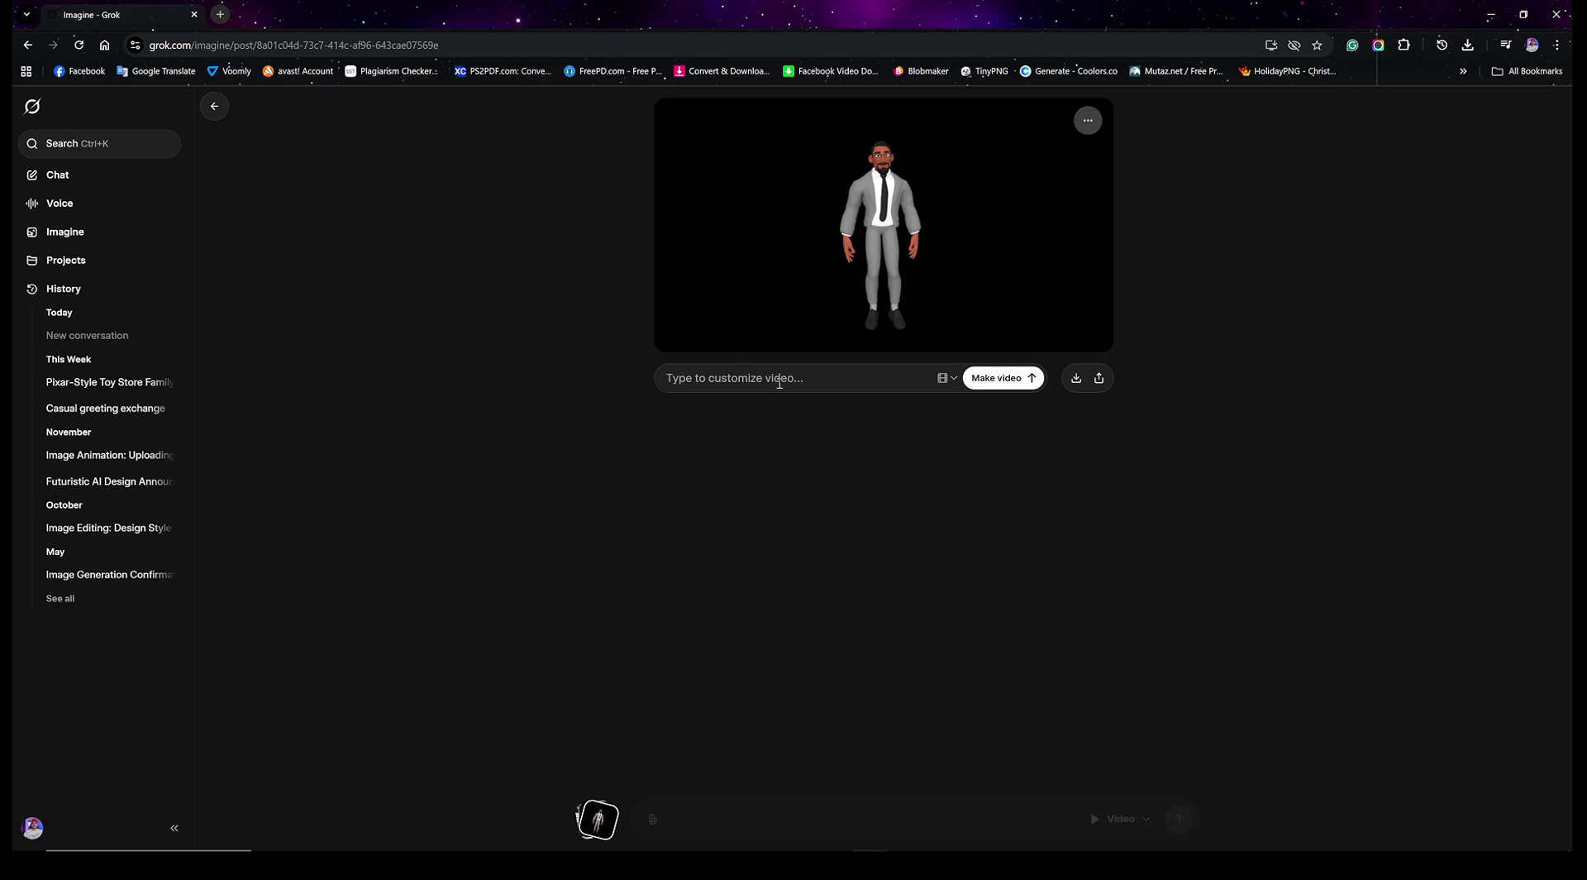
Generate a video from 'Make the character walk forward holding a brown suitcase' and pause it.
{"action": "type", "text": "Make the character walk forward holding a brown suitcase"}
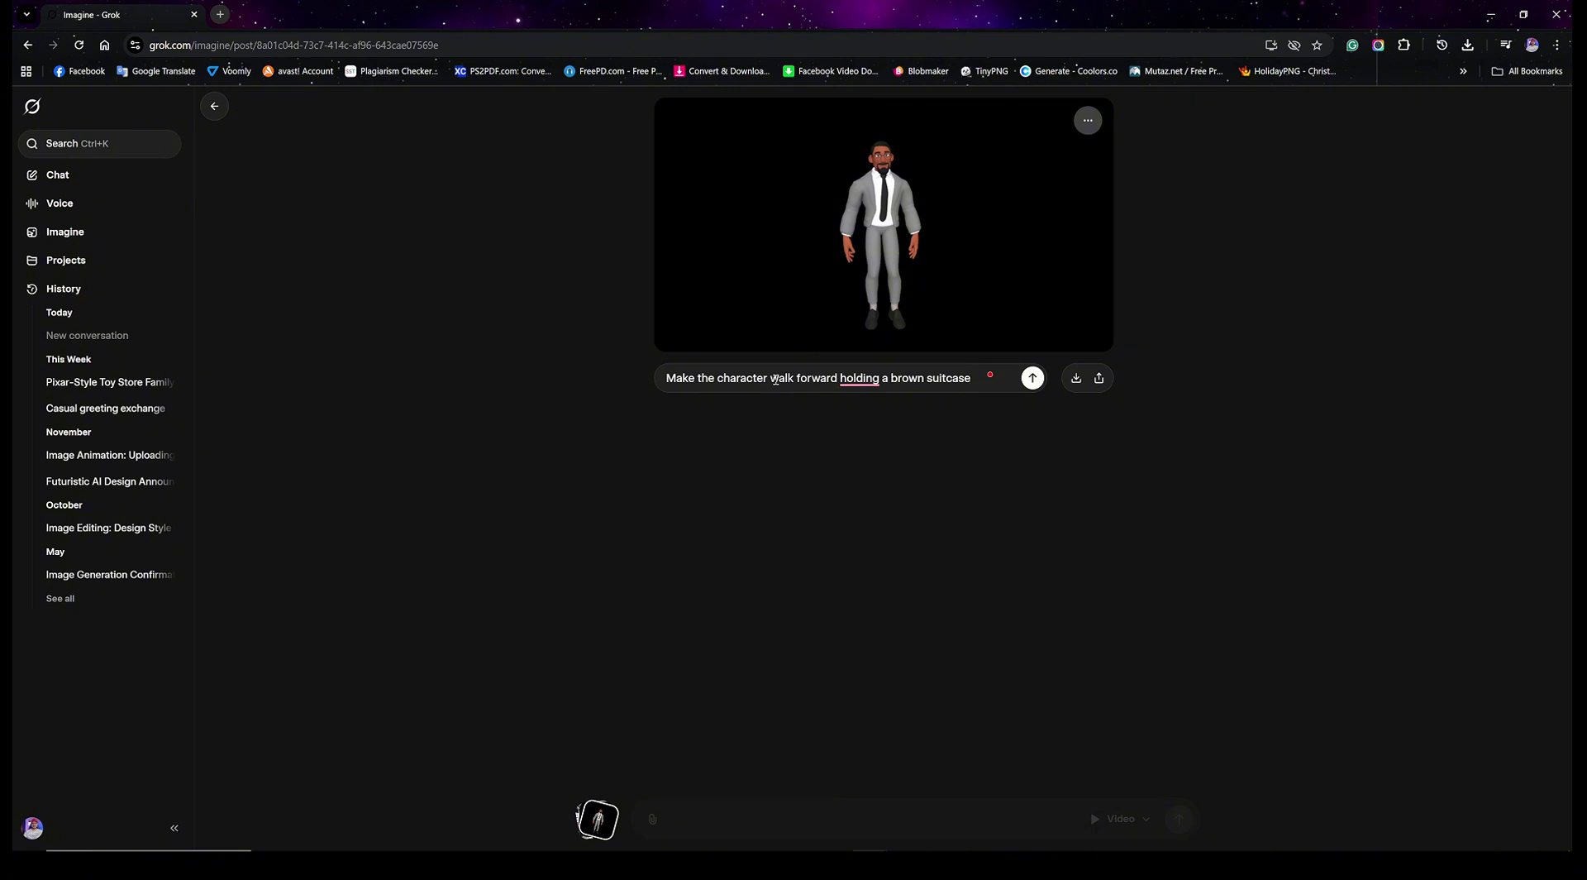
{"action": "left_click", "coordinate": [1033, 377]}
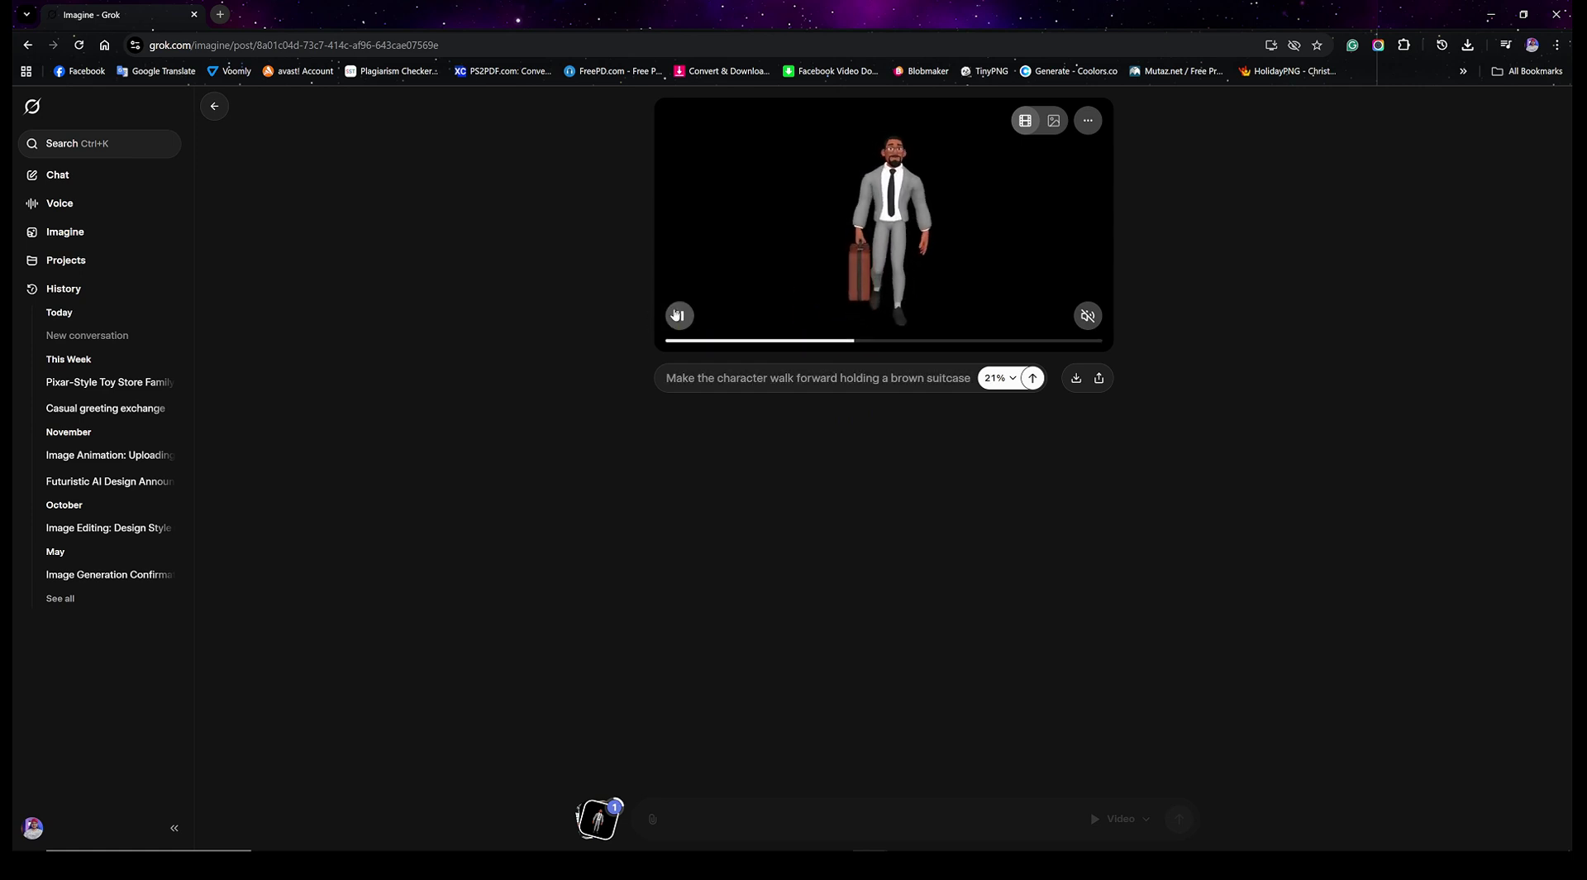
{"action": "left_click", "coordinate": [753, 272]}
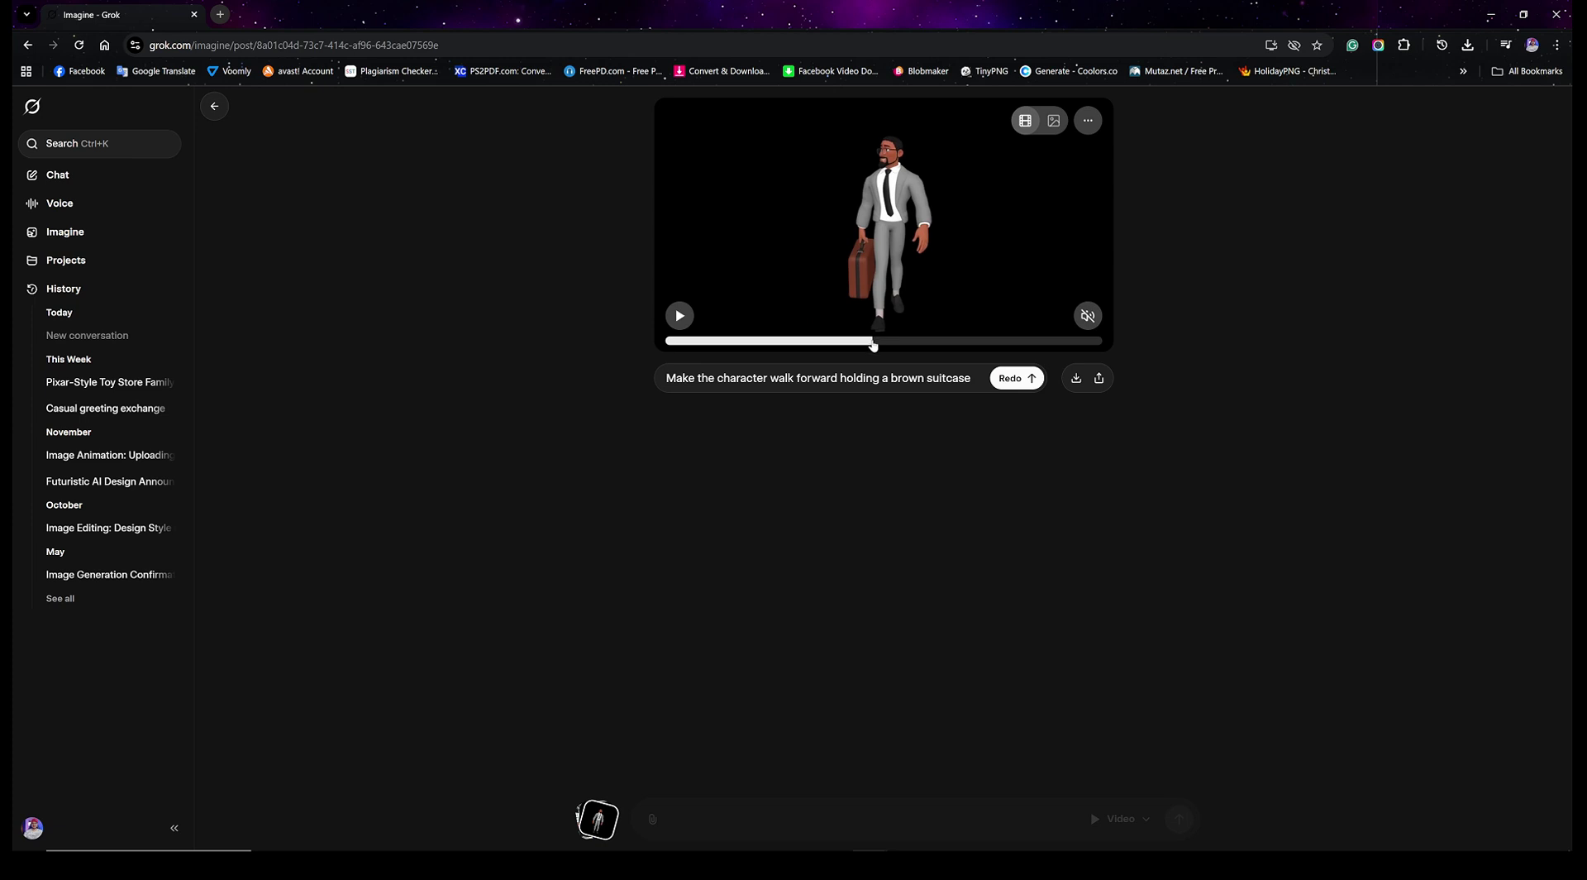
Copy the walking video's final frame to the clipboard and return to the Imagine gallery.
{"action": "left_click_drag", "start_coordinate": [873, 344], "coordinate": [1103, 345]}
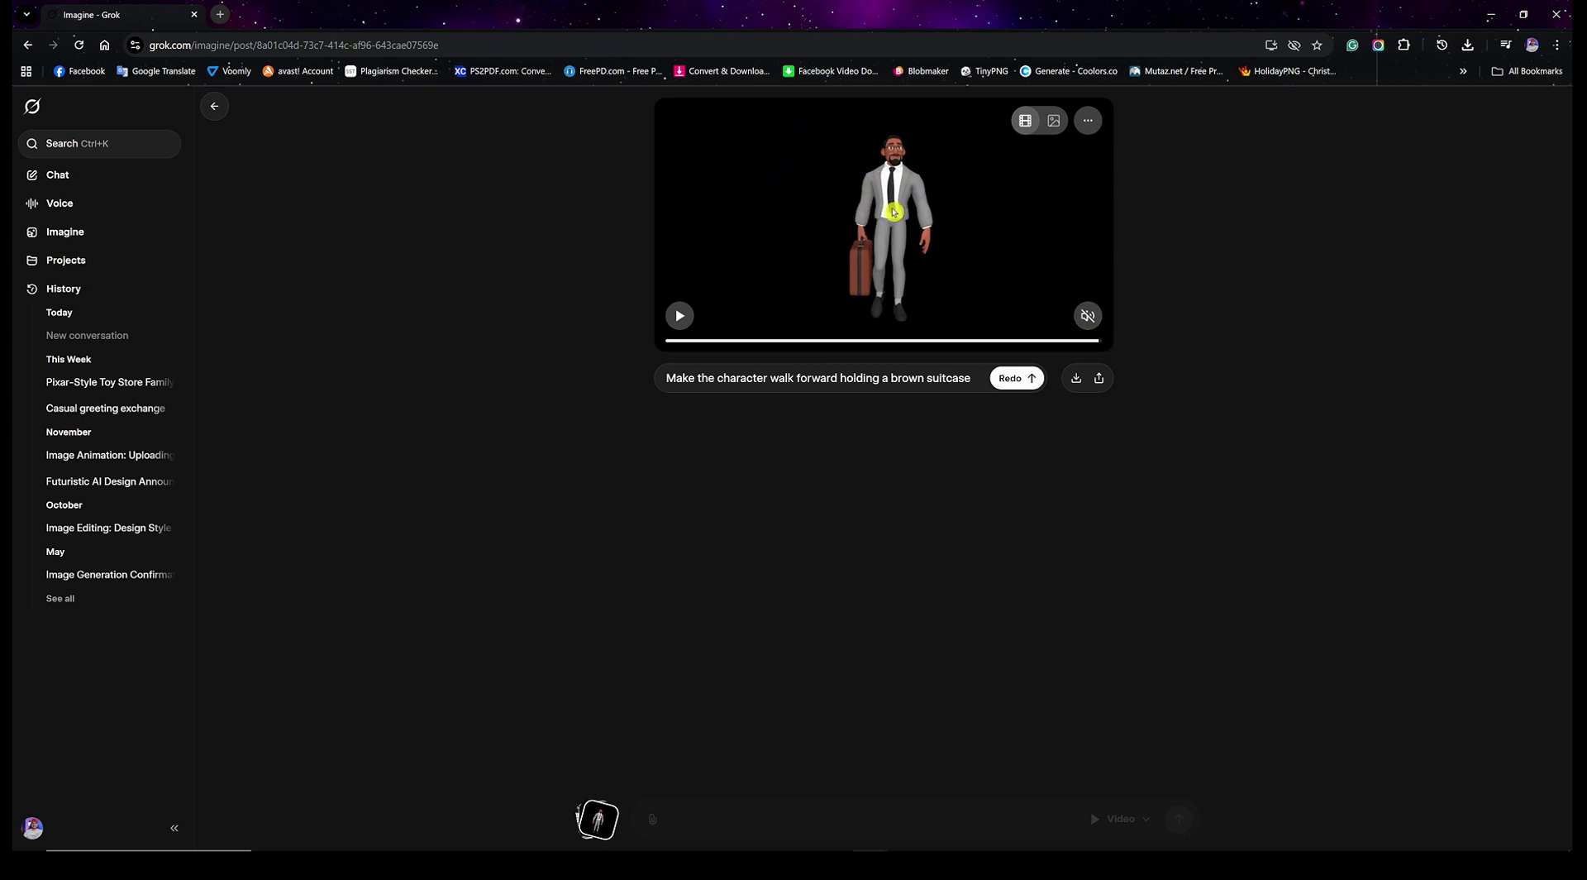
{"action": "right_click", "coordinate": [878, 179]}
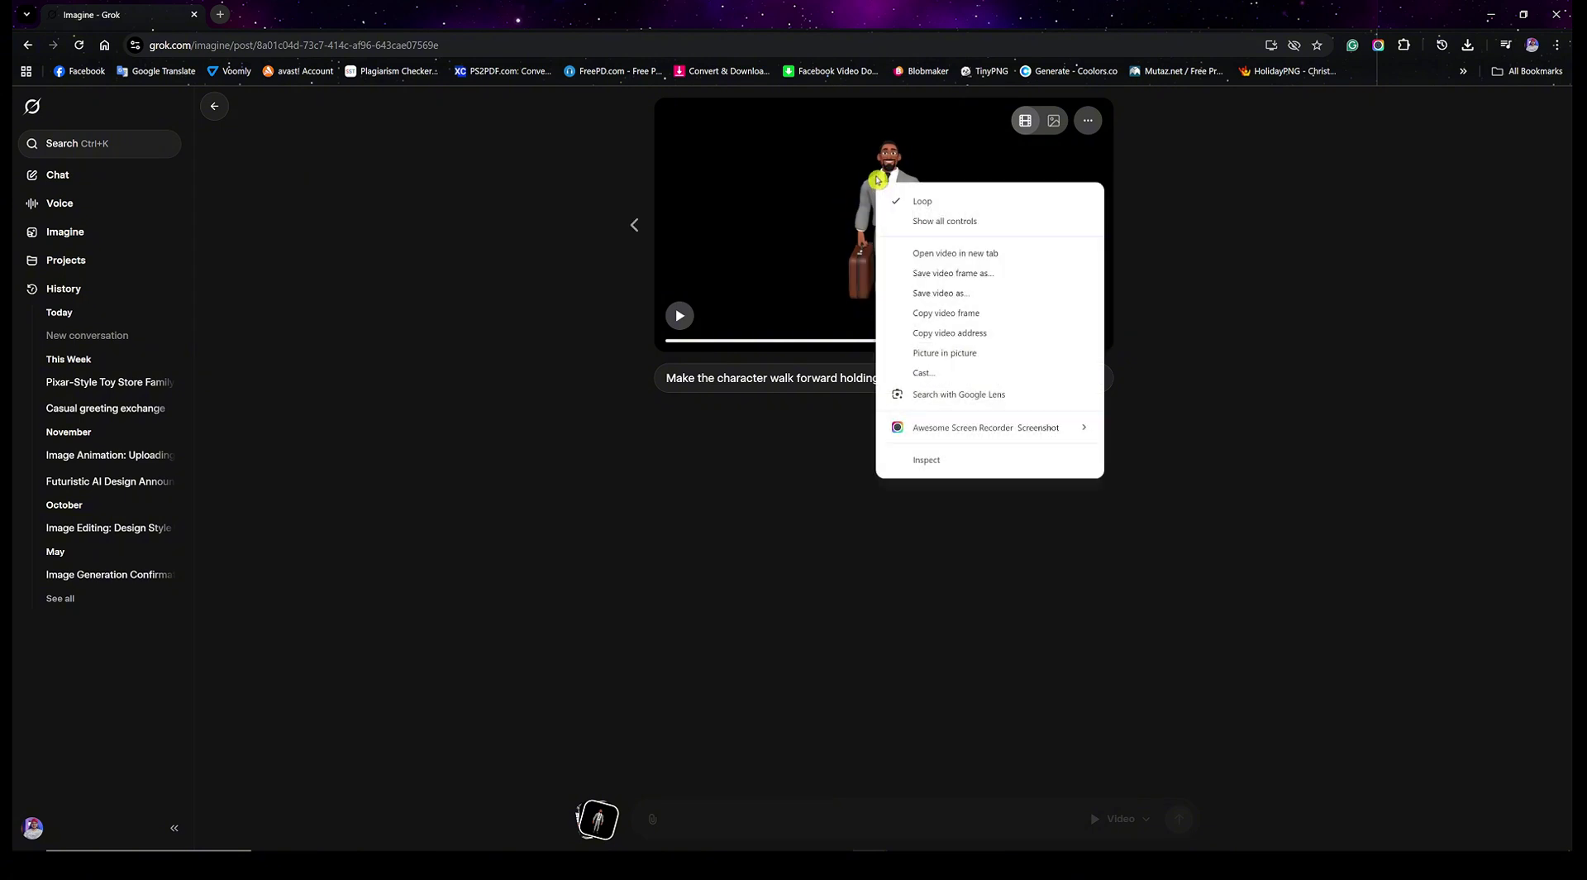
{"action": "left_click", "coordinate": [945, 318]}
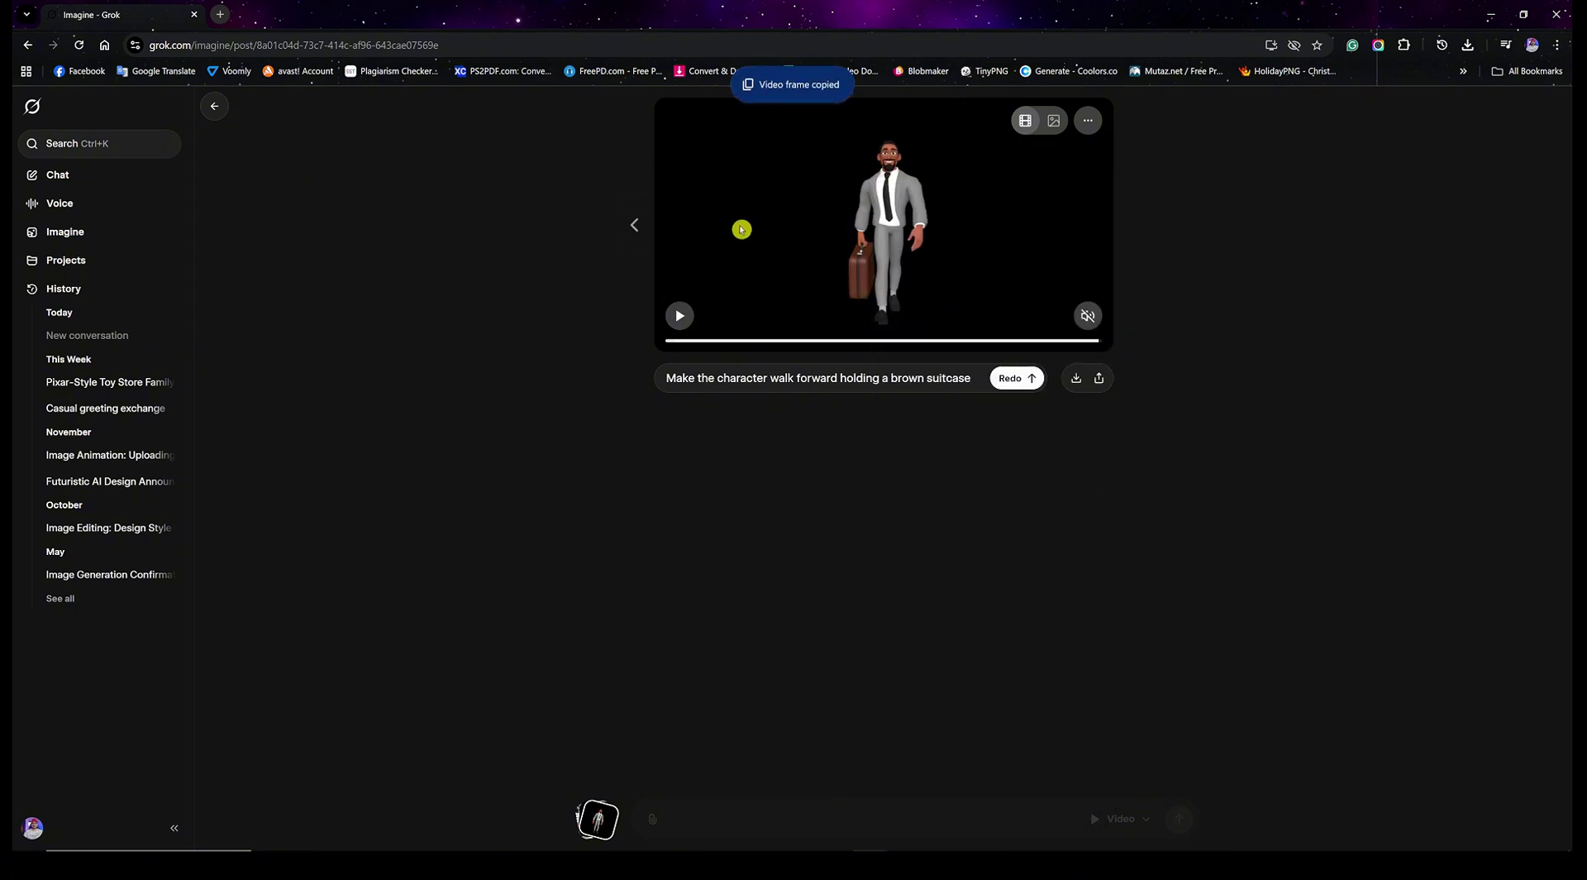
{"action": "left_click", "coordinate": [214, 109]}
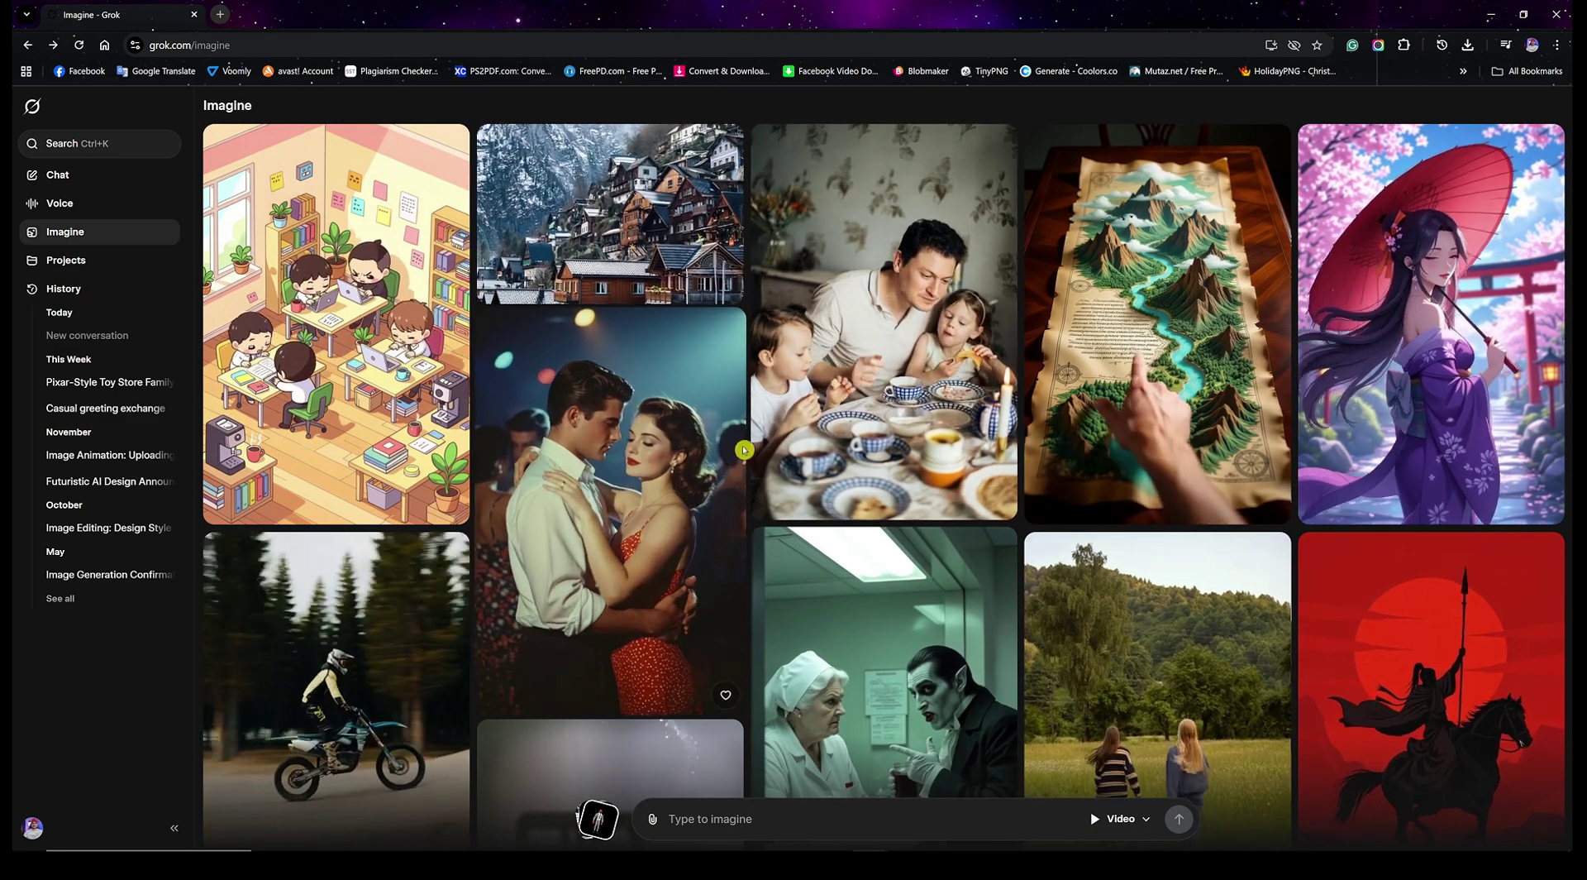
Paste the copied frame as a new post and type 'Let him put down the suitcase and say hi'.
{"action": "left_click", "coordinate": [732, 819]}
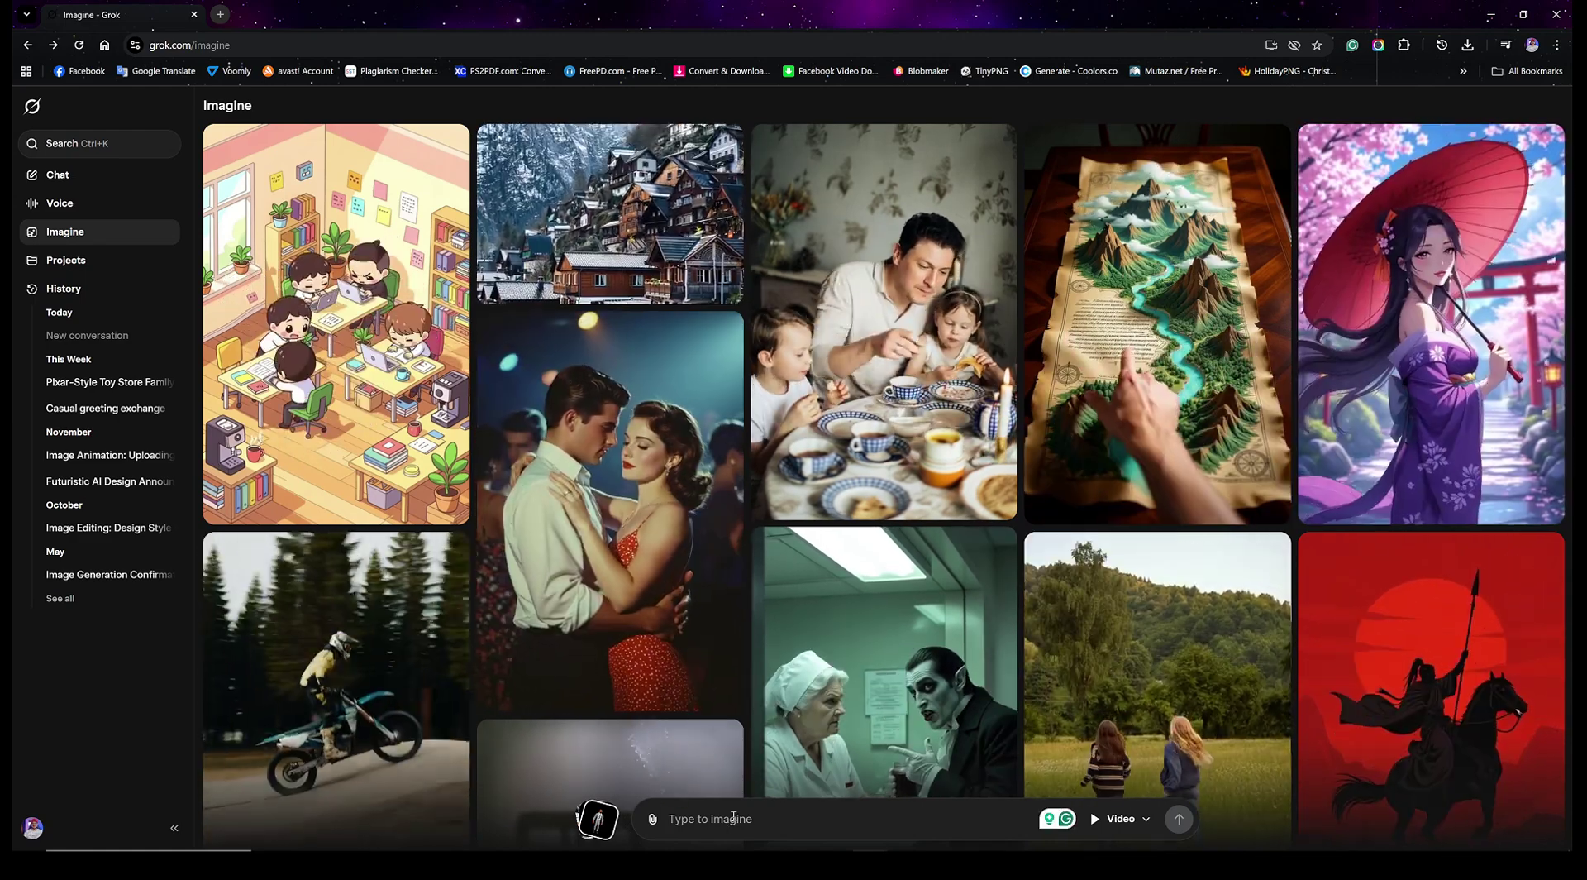
{"action": "left_click", "coordinate": [734, 820]}
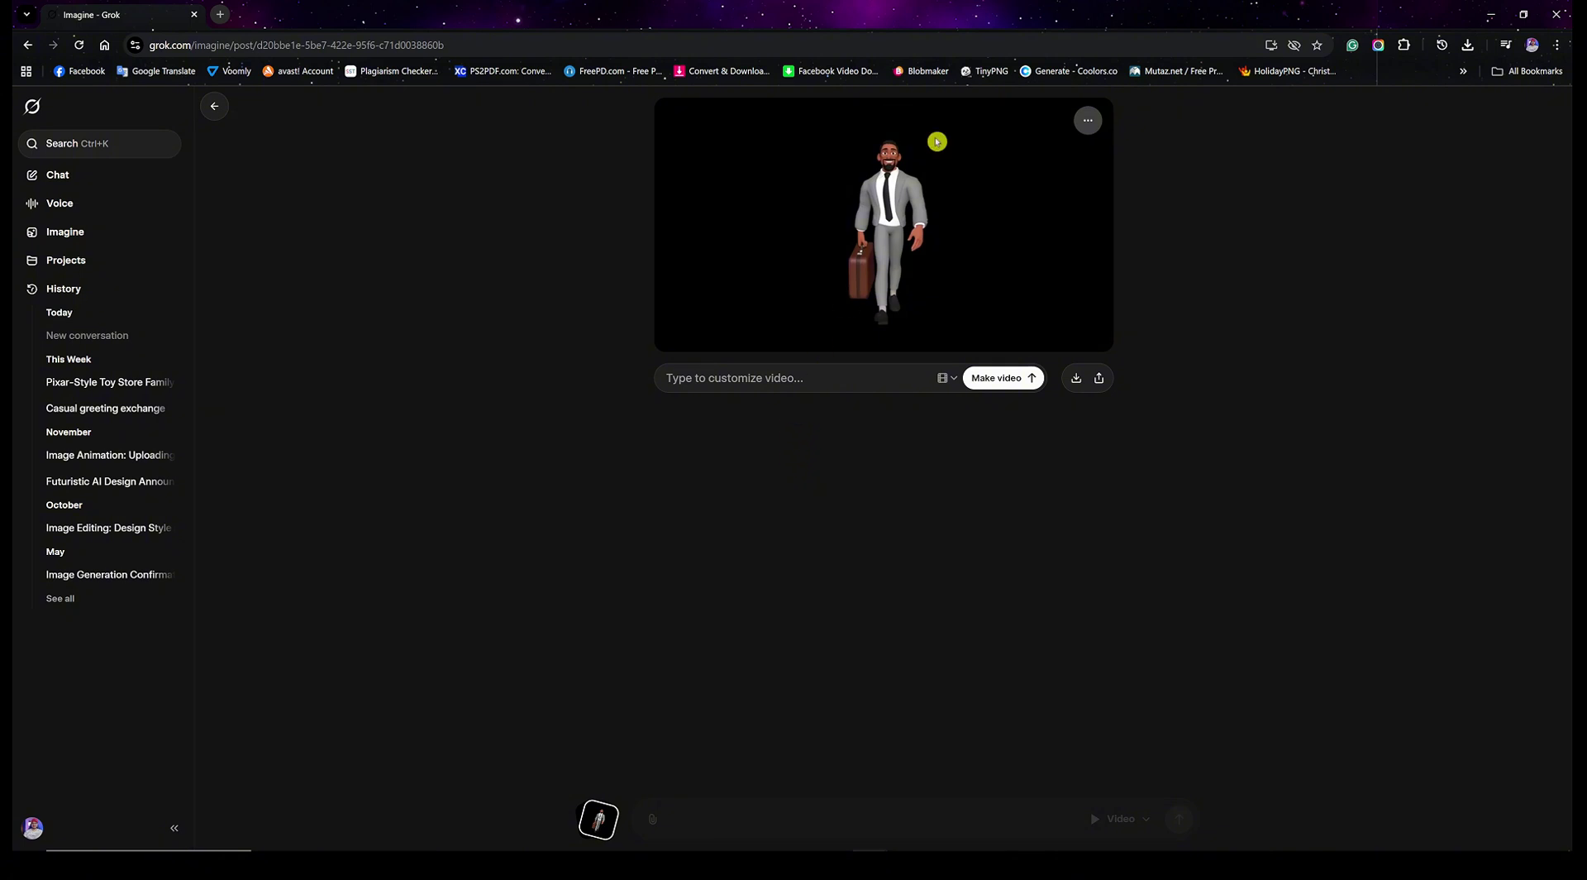
{"action": "left_click", "coordinate": [788, 381]}
{"action": "type", "text": "Let him put down the ds"}
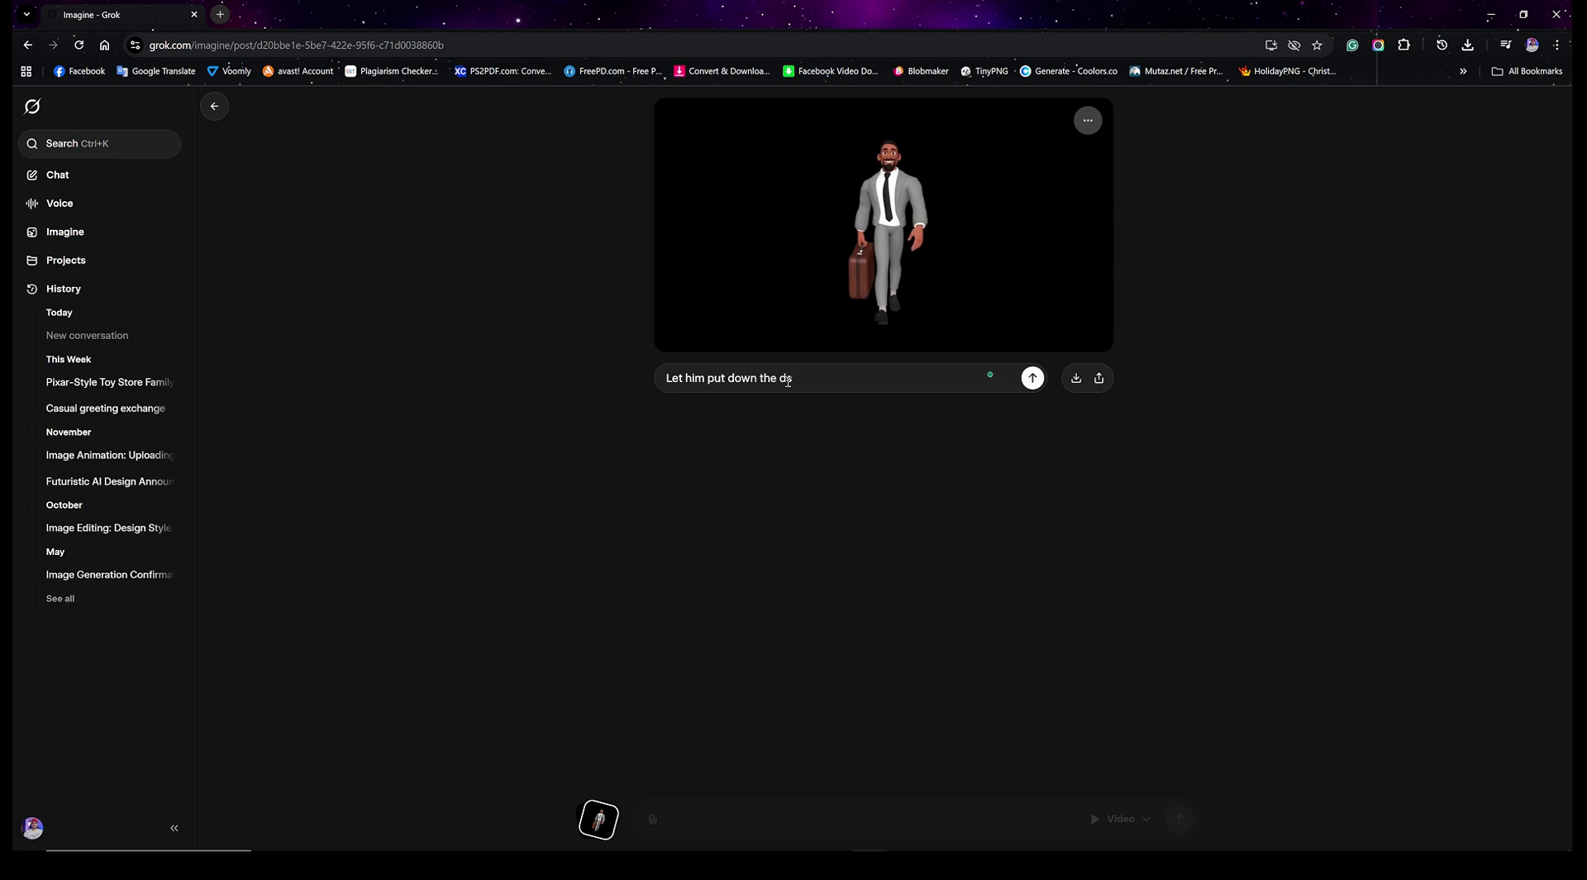
Generate the put-down-the-suitcase video, regenerate it once, and turn on its sound.
{"action": "left_click", "coordinate": [1033, 378]}
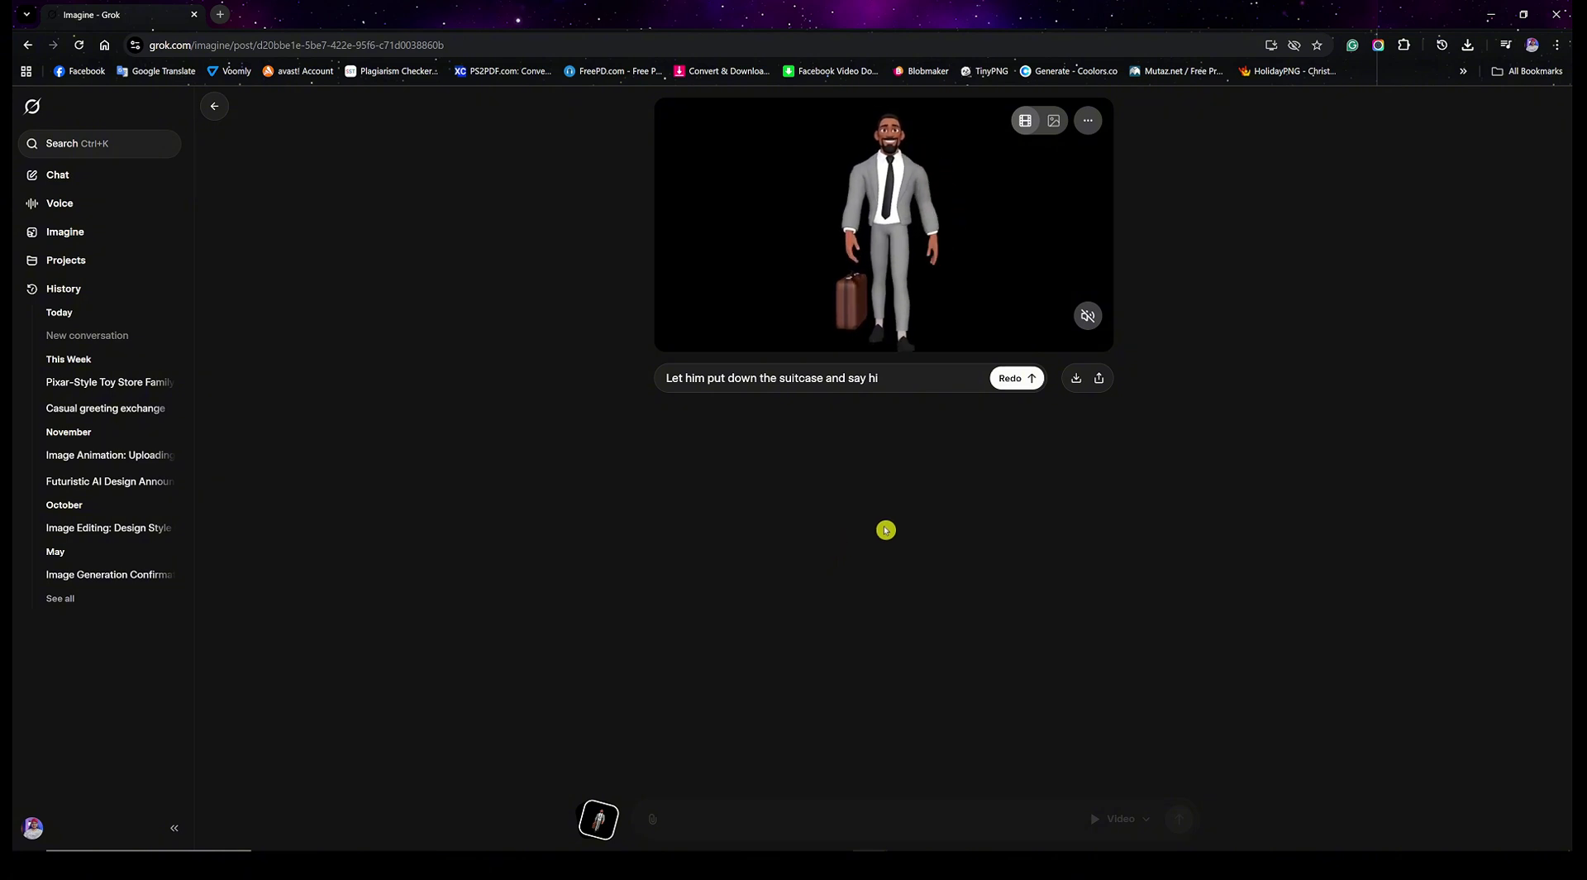
{"action": "key", "text": "Return"}
{"action": "left_click", "coordinate": [719, 312]}
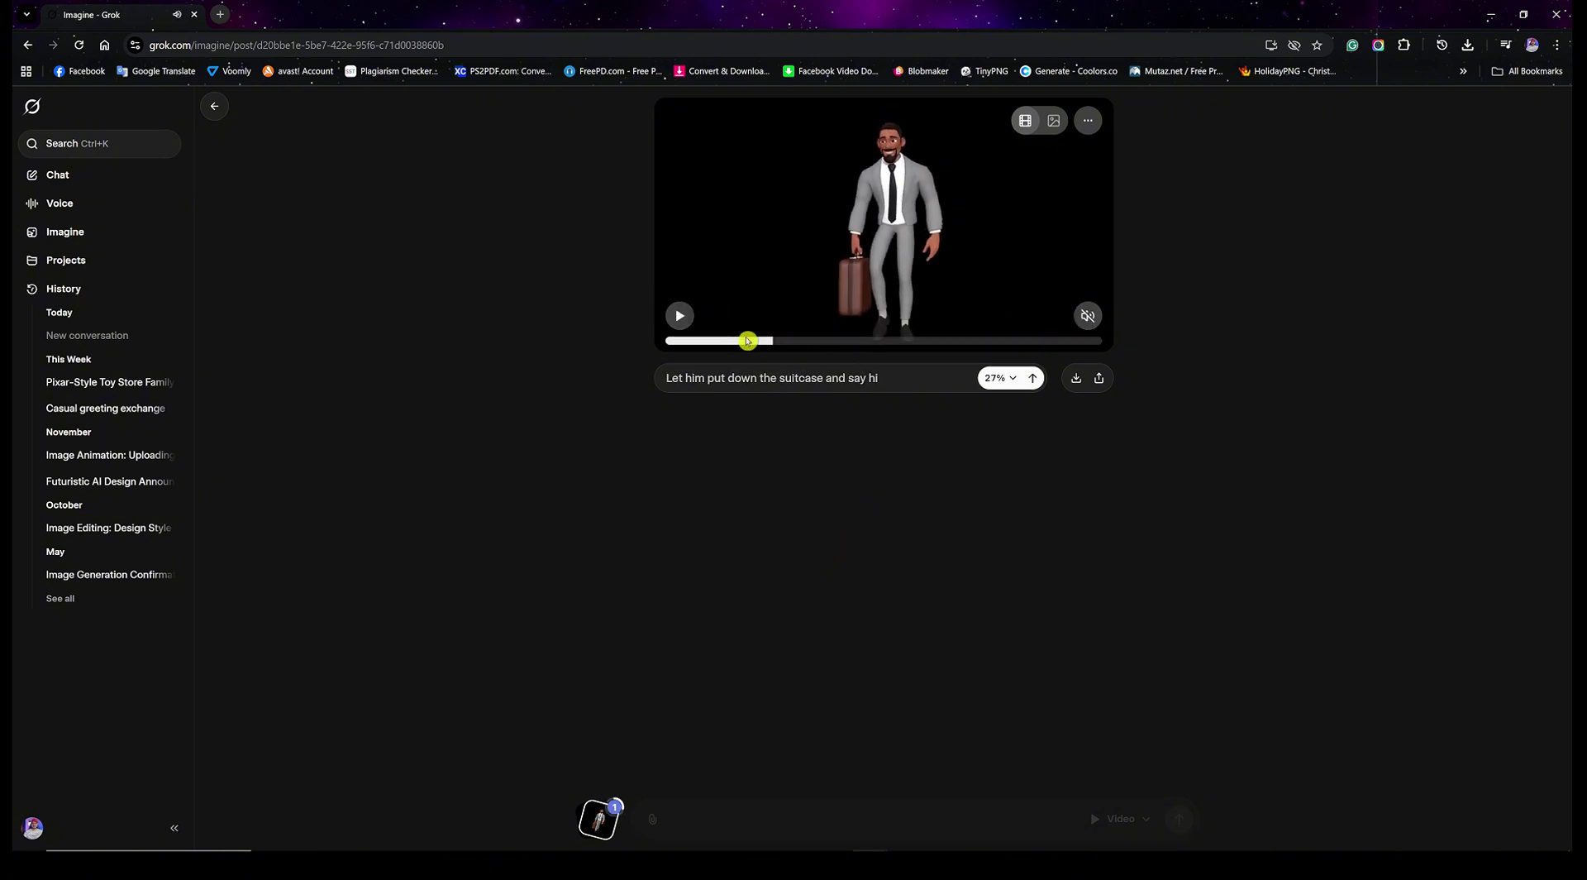
Skip to the end of the suitcase video, then switch to the Safari Scene.jpg viewer.
{"action": "left_click_drag", "start_coordinate": [769, 343], "coordinate": [1106, 344]}
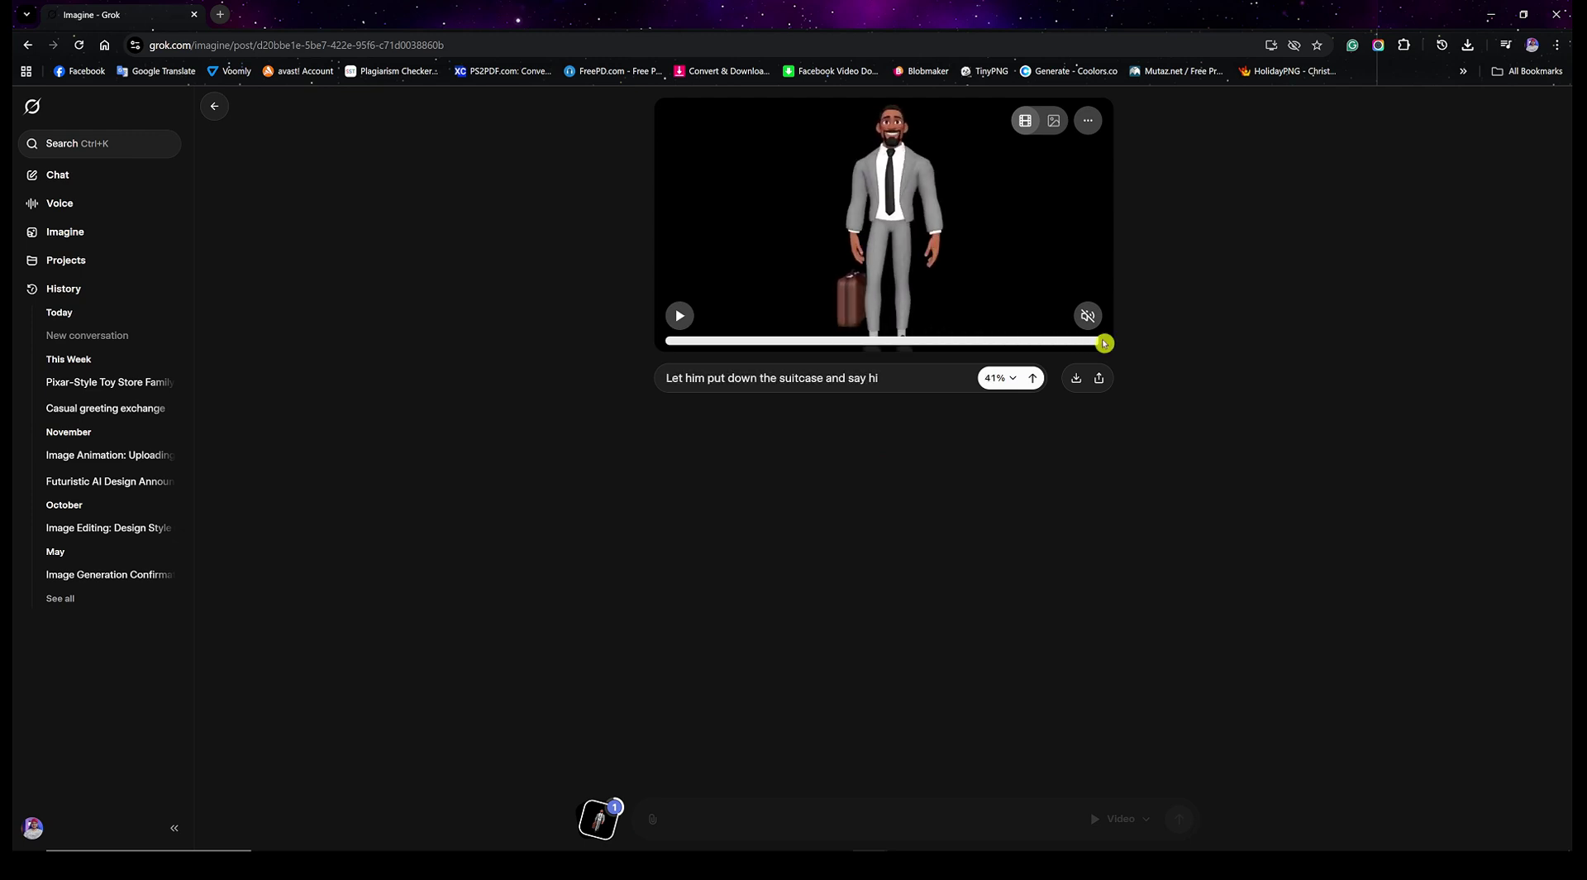
{"action": "right_click", "coordinate": [855, 196]}
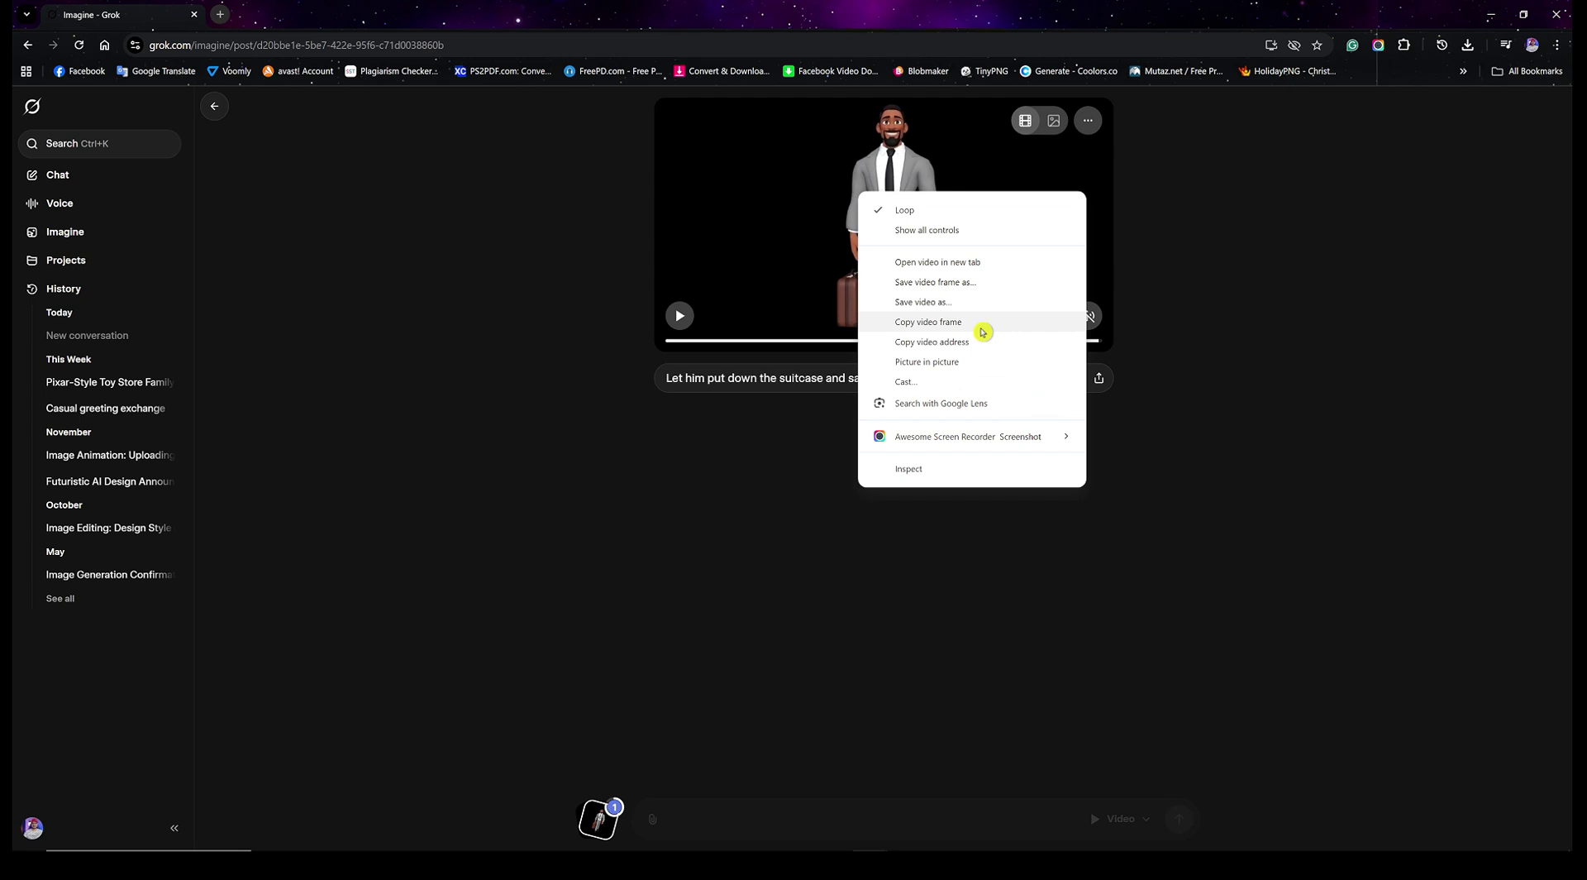
{"action": "left_click", "coordinate": [694, 529]}
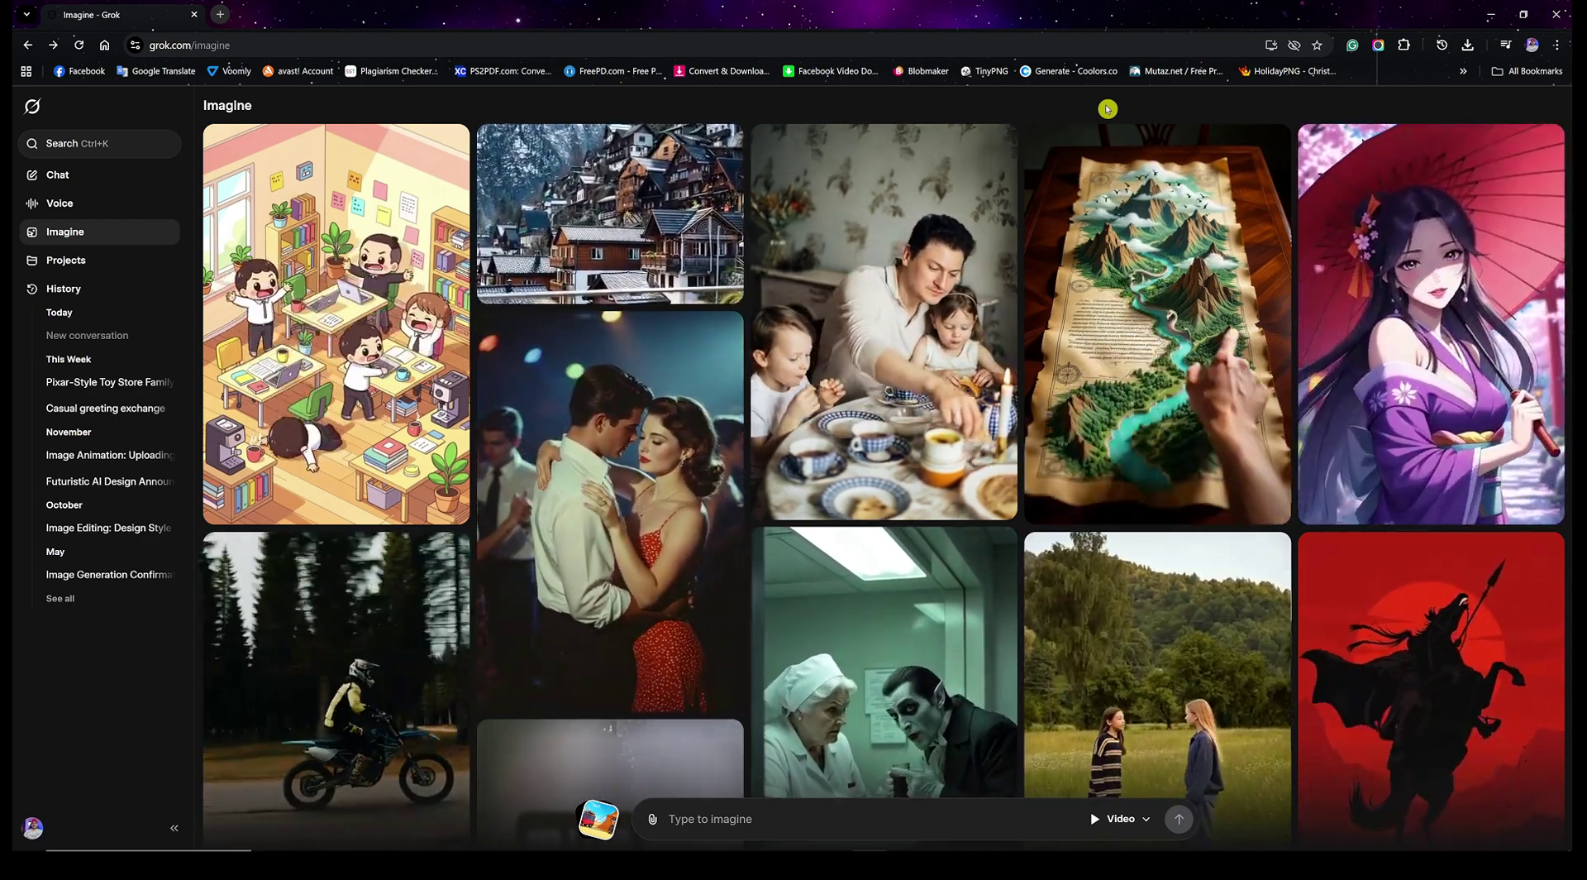
{"action": "key", "text": "alt+Tab"}
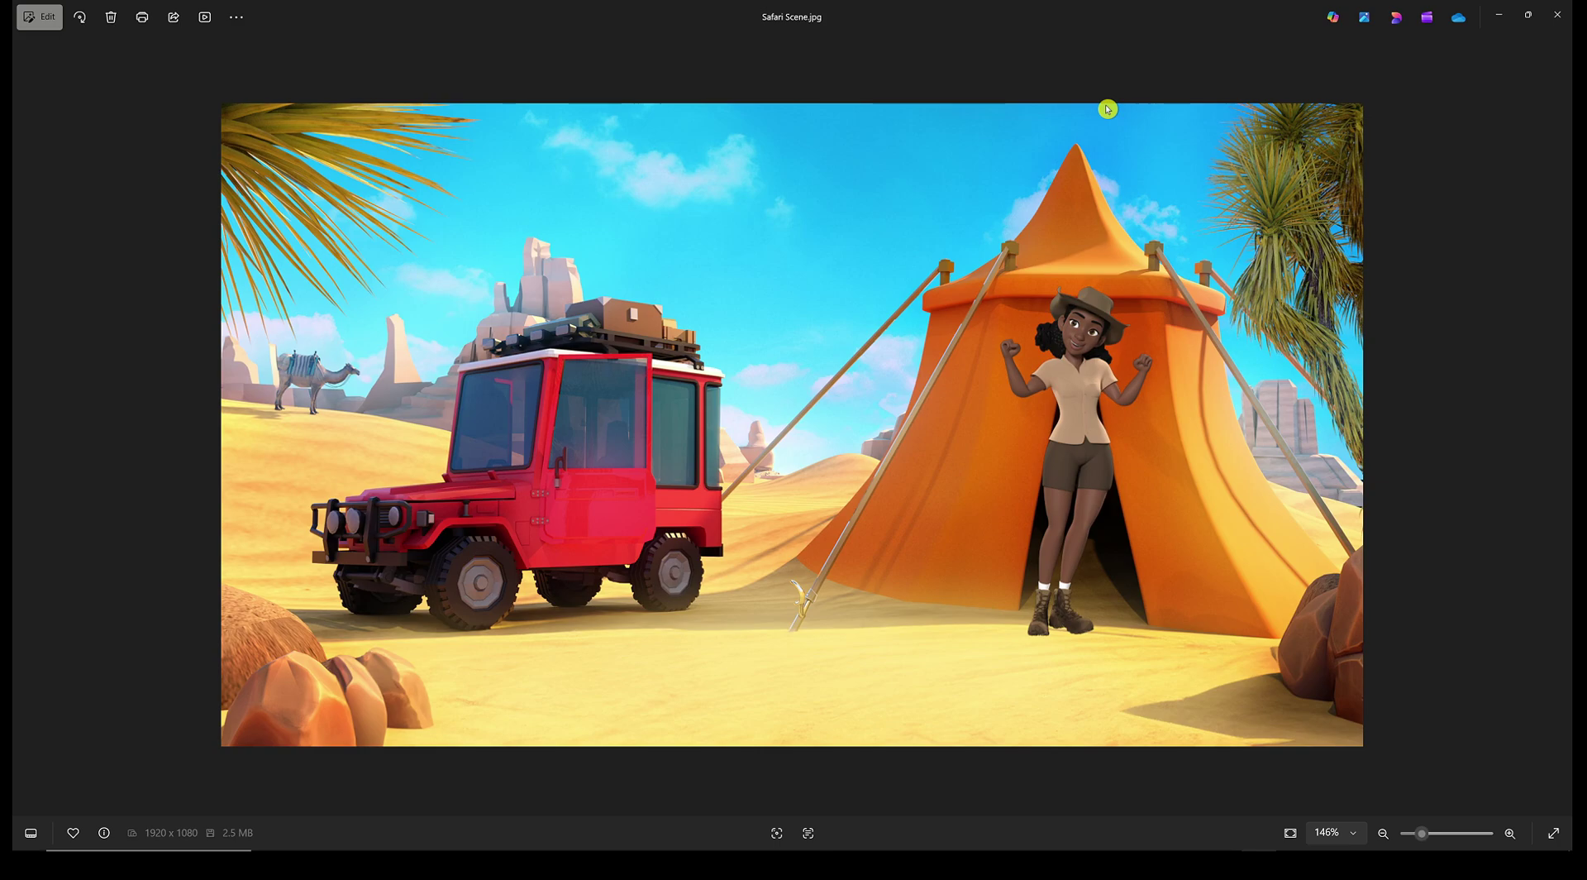
{"action": "key", "text": "alt+Tab"}
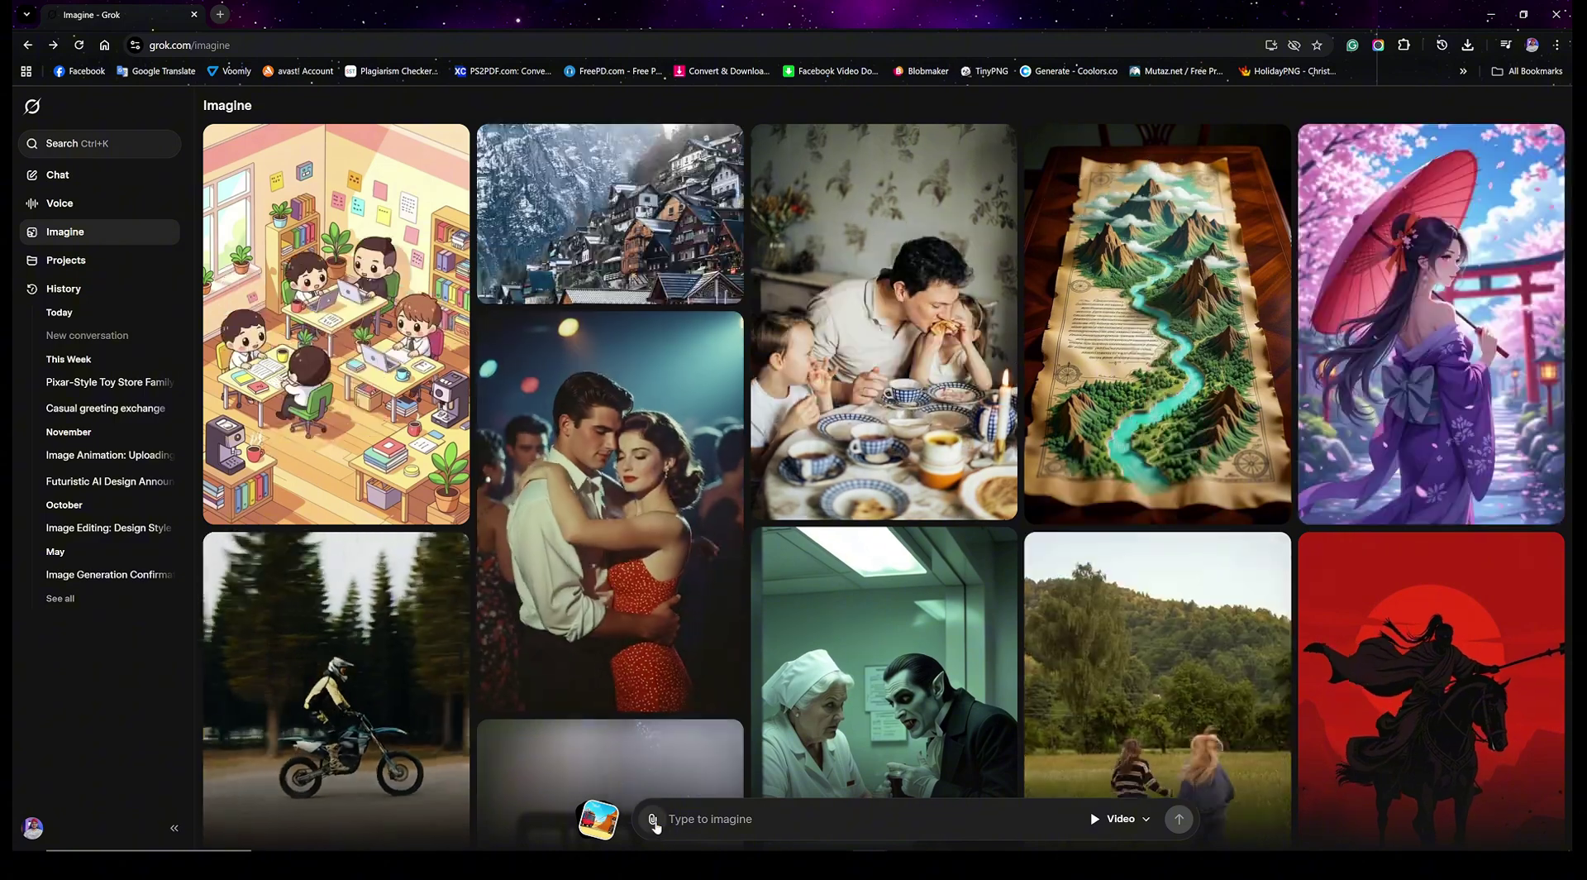
Attach Safari Scene from the Images folder to the Imagine prompt box.
{"action": "left_click", "coordinate": [654, 820]}
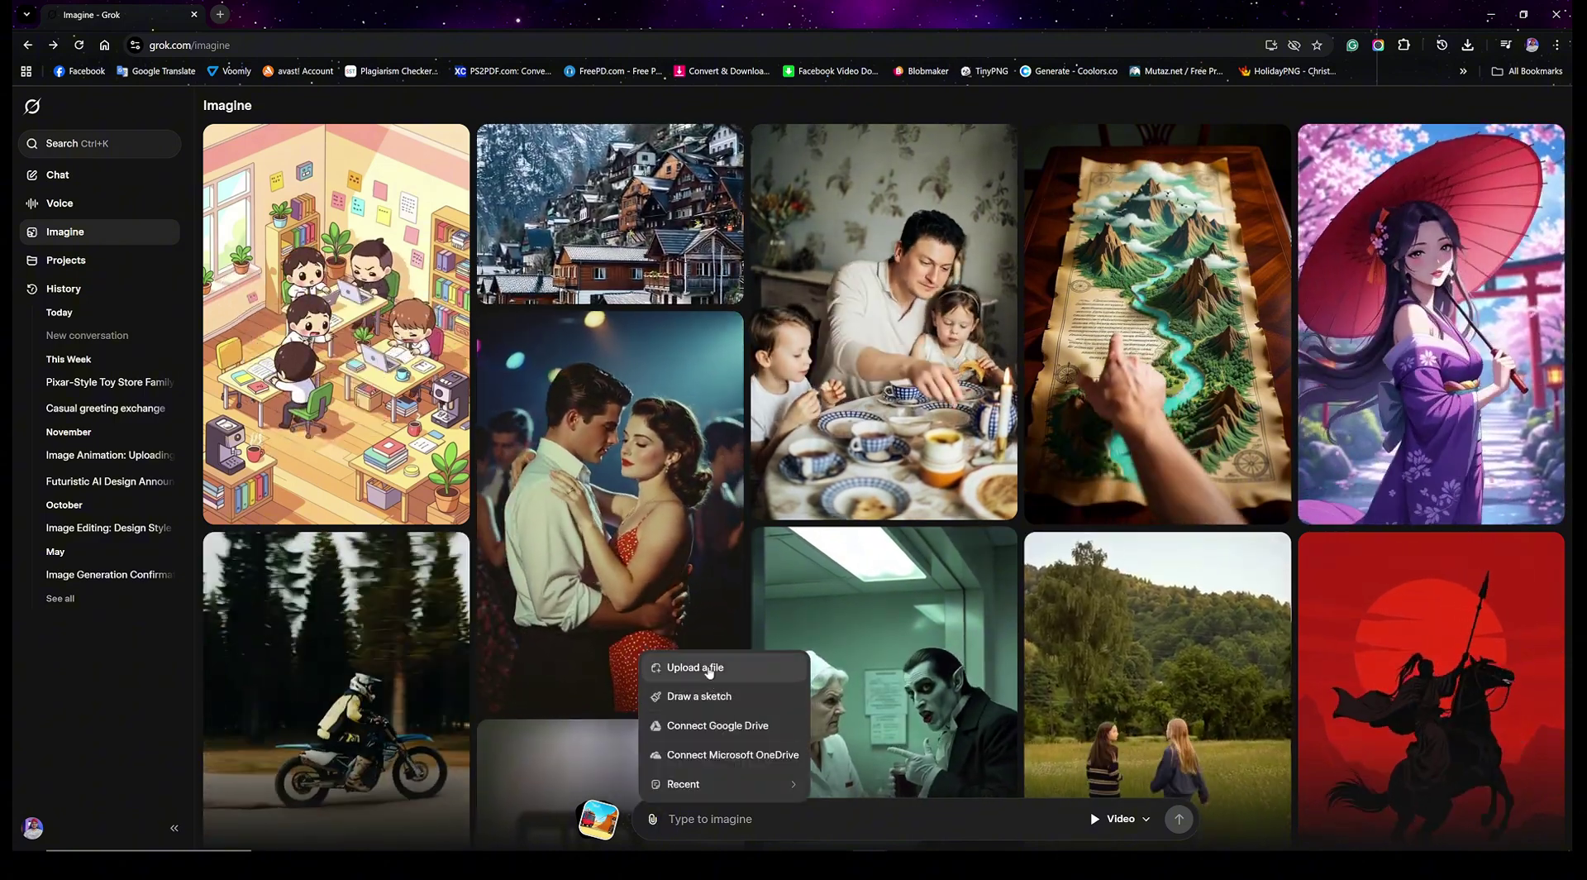
{"action": "left_click", "coordinate": [716, 668]}
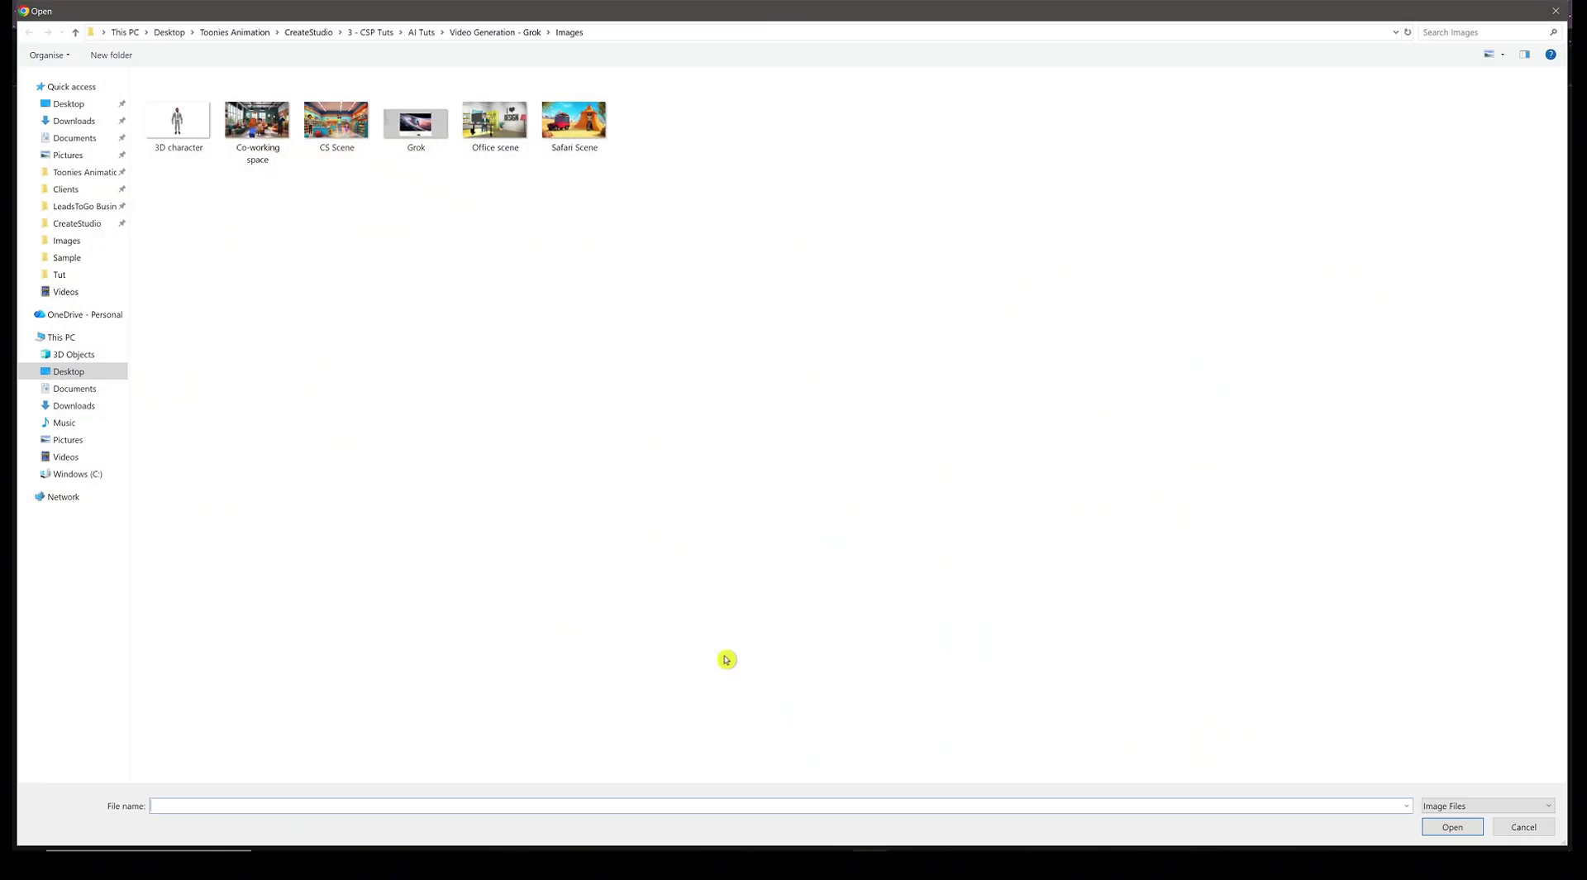
{"action": "double_click", "coordinate": [575, 124]}
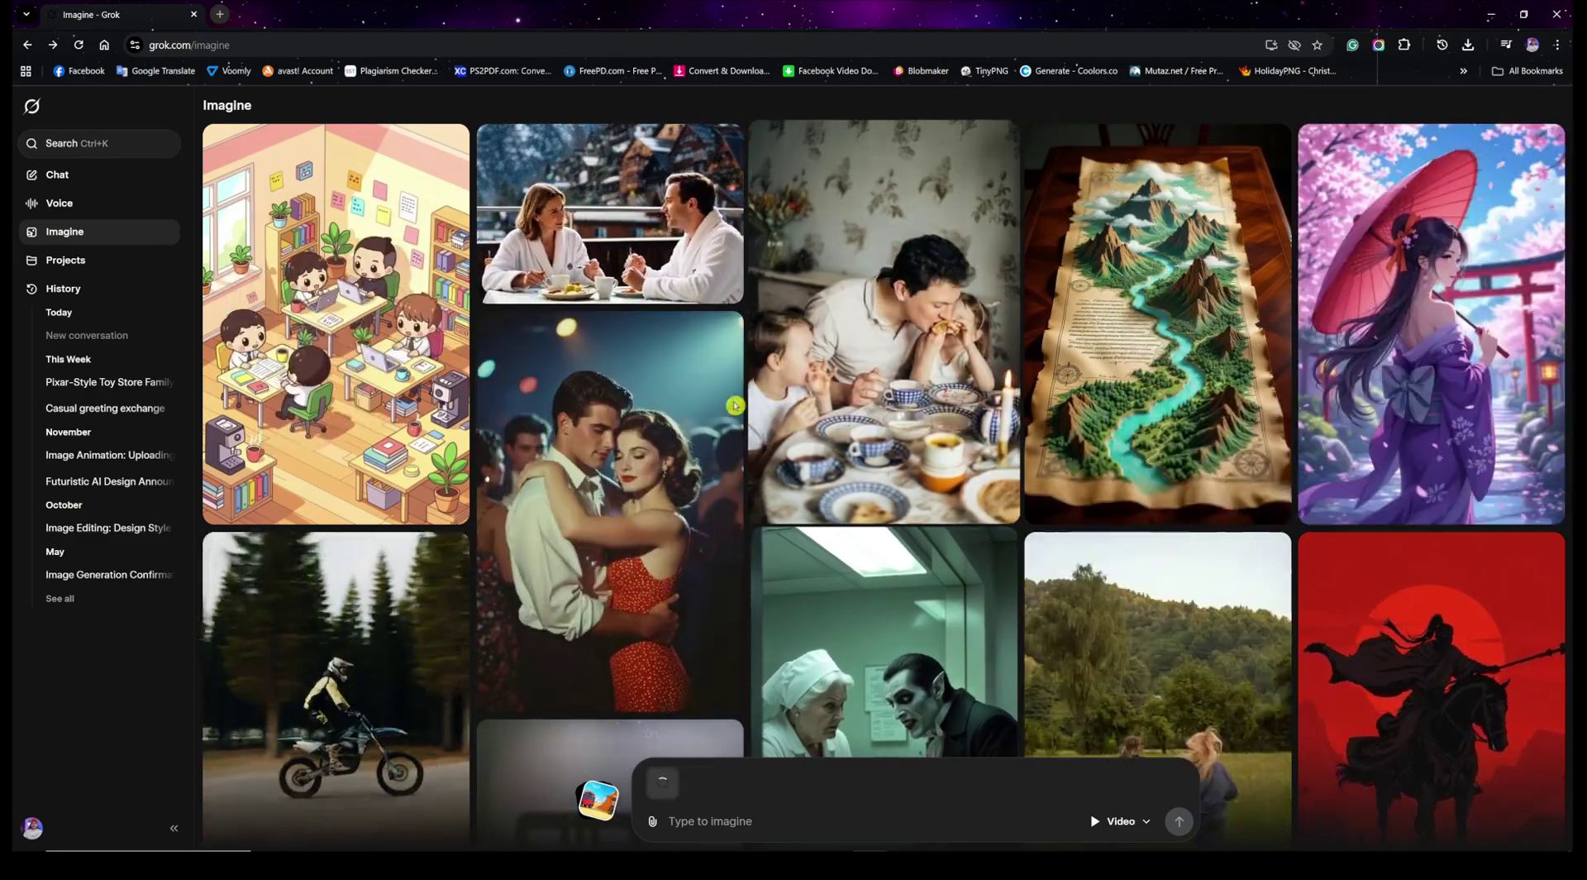
Read through the safari animation request and prompt in the ChatGPT conversation.
{"action": "key", "text": "alt+Tab"}
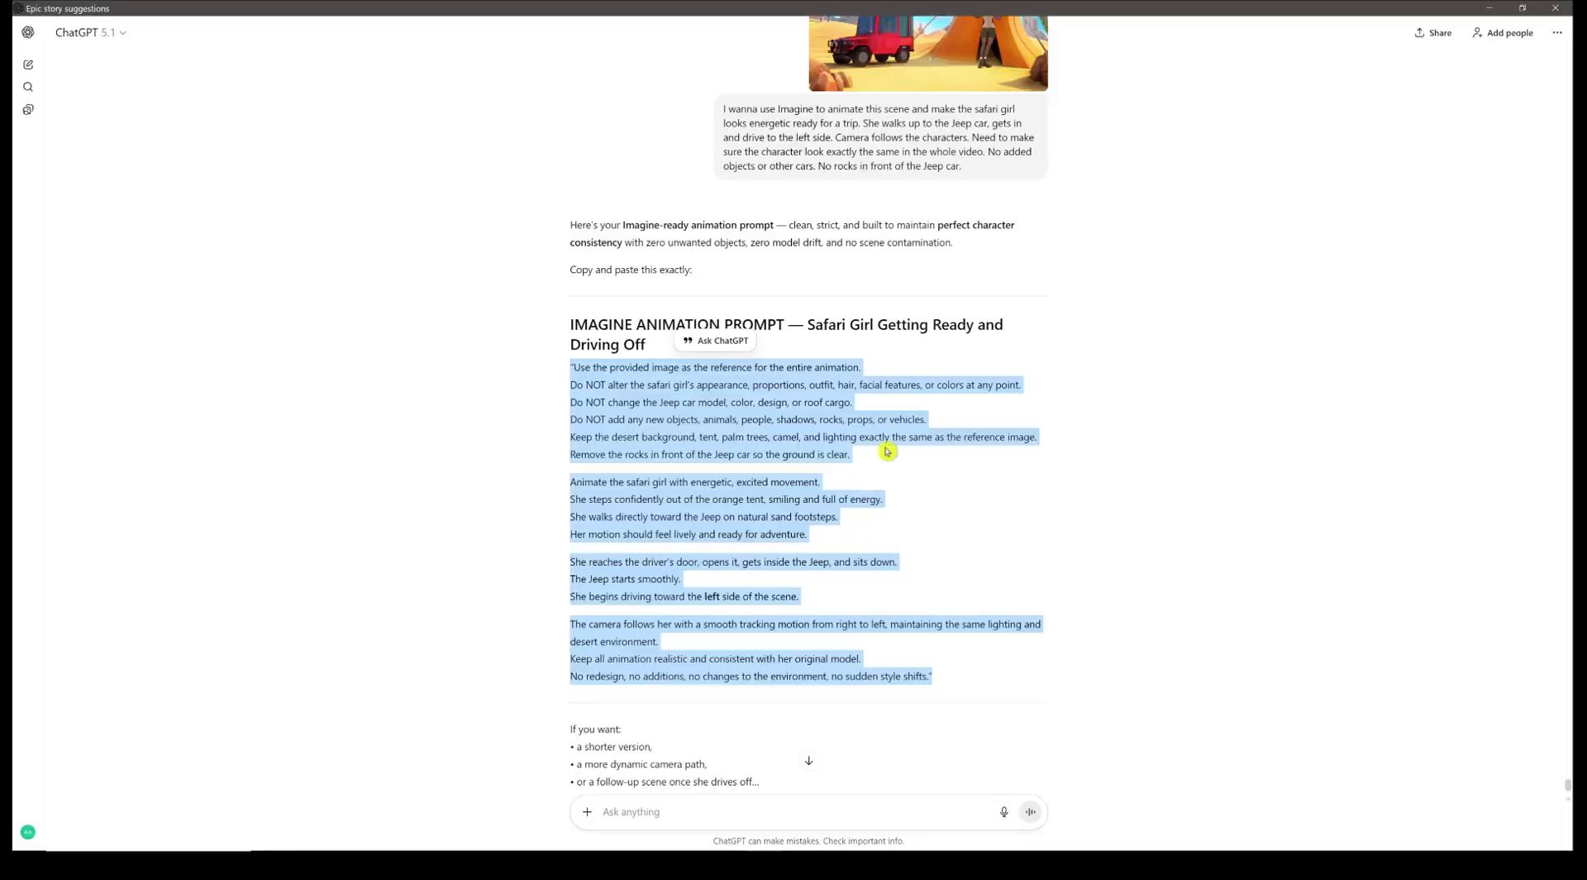
{"action": "left_click", "coordinate": [941, 491]}
{"action": "scroll", "coordinate": [1009, 521], "scroll_direction": "up", "scroll_amount": 2}
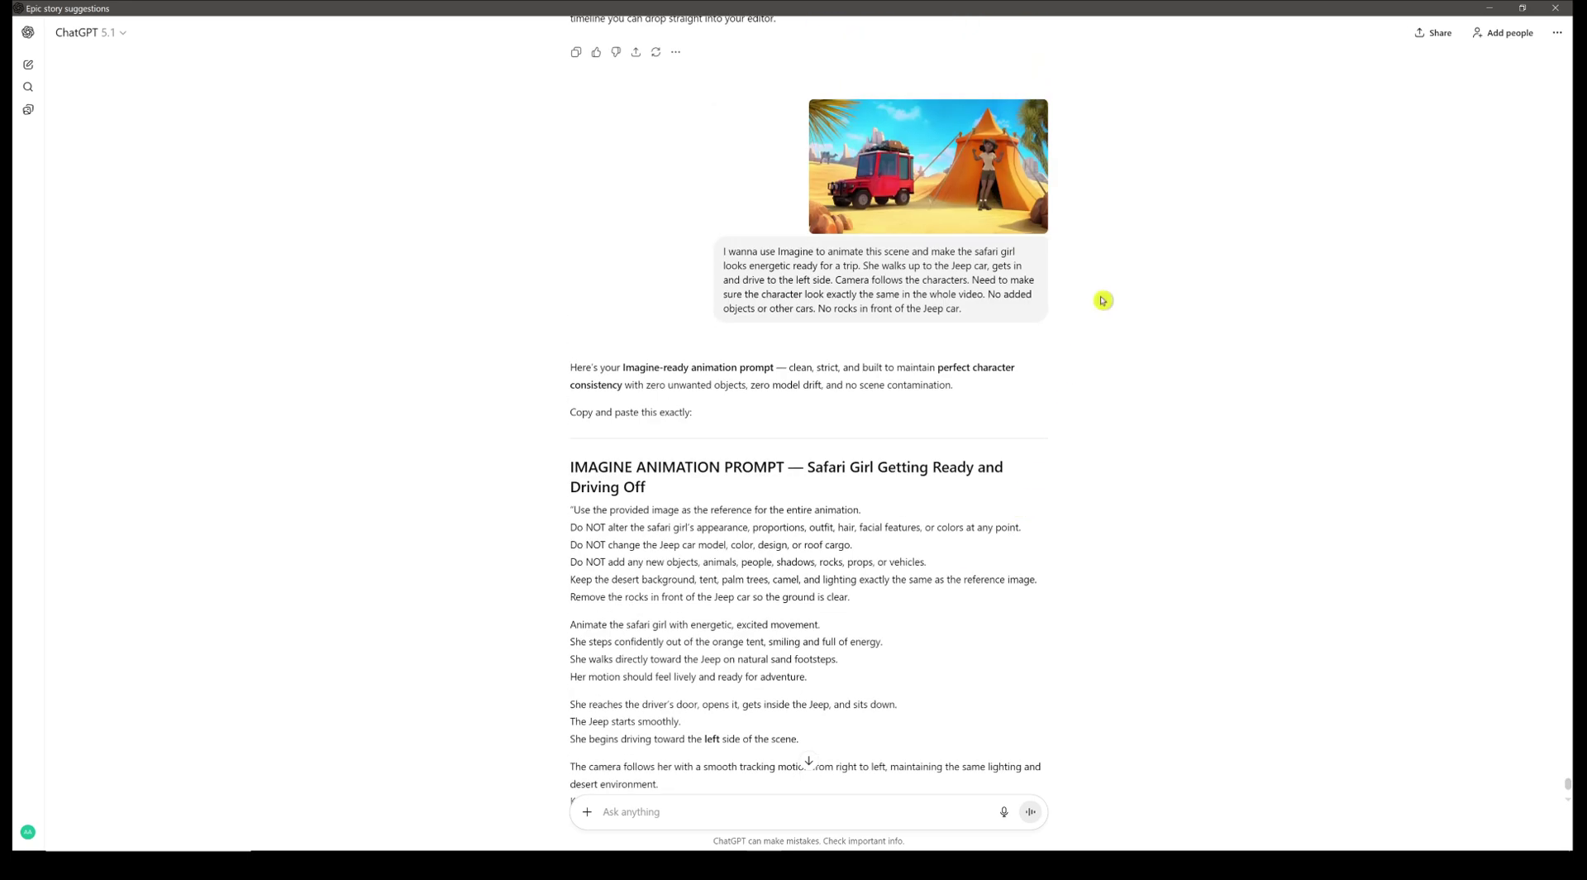
{"action": "scroll", "coordinate": [1049, 389], "scroll_direction": "down", "scroll_amount": 9}
{"action": "scroll", "coordinate": [1052, 368], "scroll_direction": "up", "scroll_amount": 6}
{"action": "scroll", "coordinate": [1052, 368], "scroll_direction": "up", "scroll_amount": 5}
{"action": "scroll", "coordinate": [1056, 369], "scroll_direction": "down", "scroll_amount": 2}
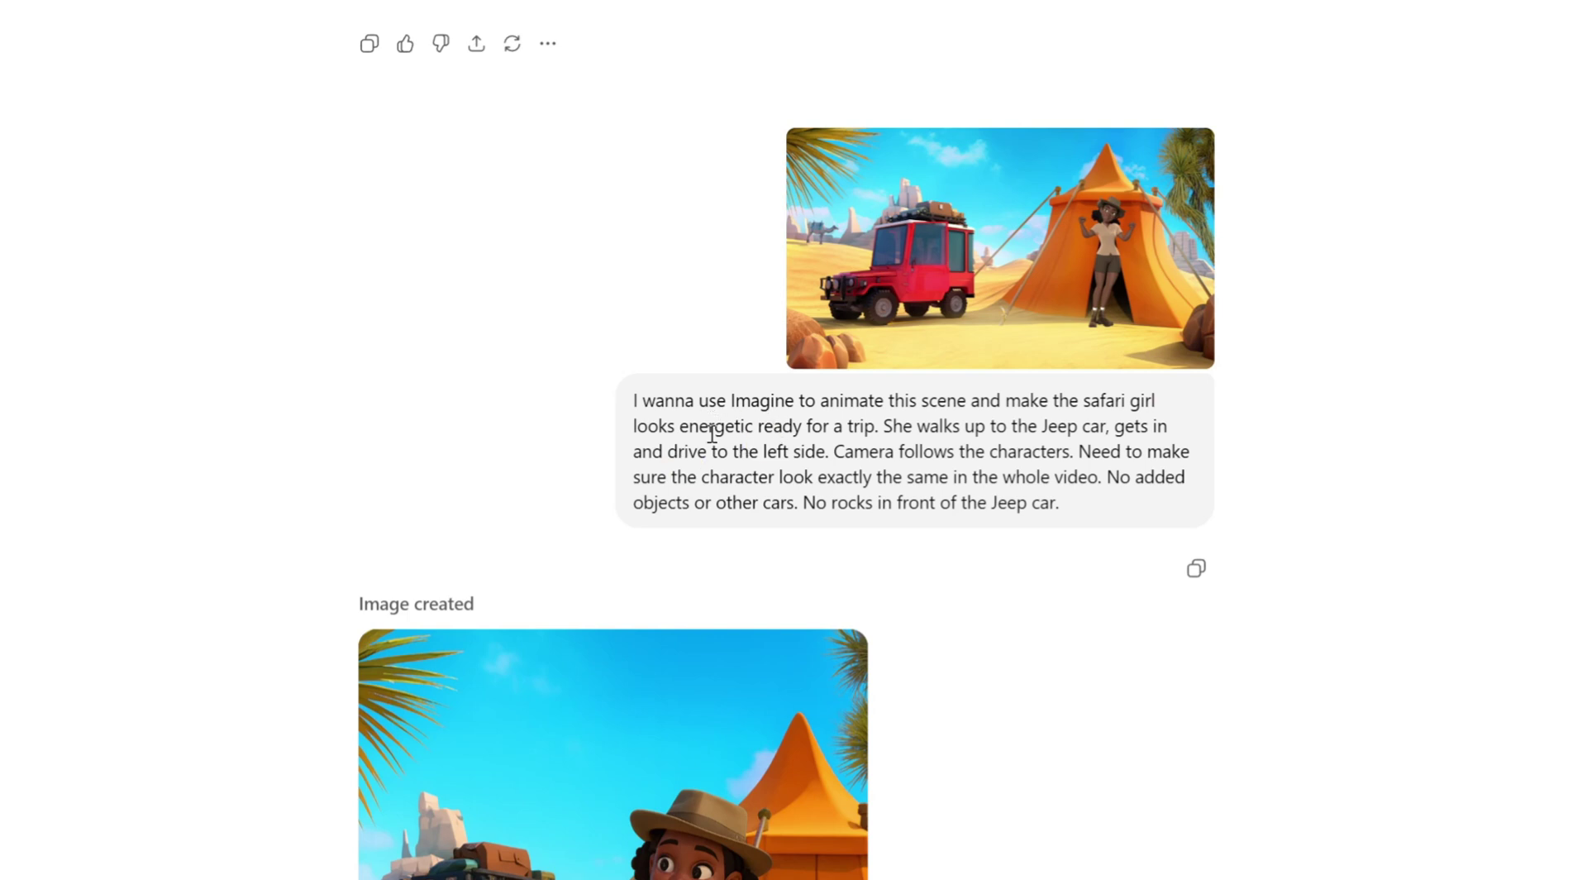
Return to the Safari Scene post in Grok Imagine.
{"action": "left_click", "coordinate": [1090, 446]}
{"action": "left_click", "coordinate": [697, 467]}
{"action": "left_click", "coordinate": [1178, 470]}
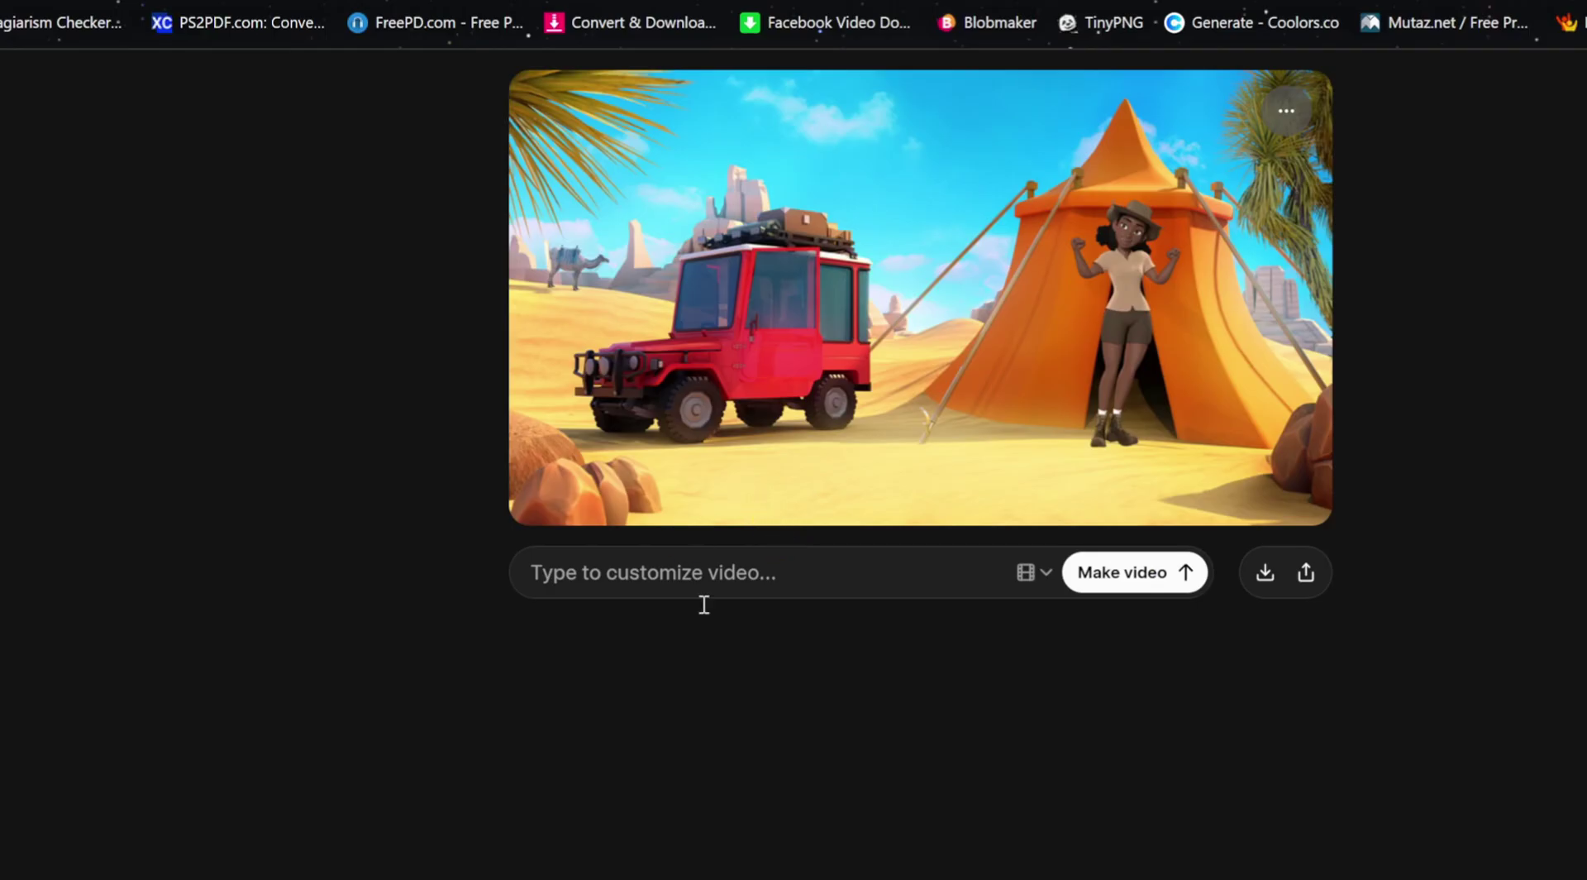
Paste the detailed safari-girl animation prompt into the video field and submit it.
{"action": "left_click", "coordinate": [631, 582]}
{"action": "key", "text": "ctrl+v"}
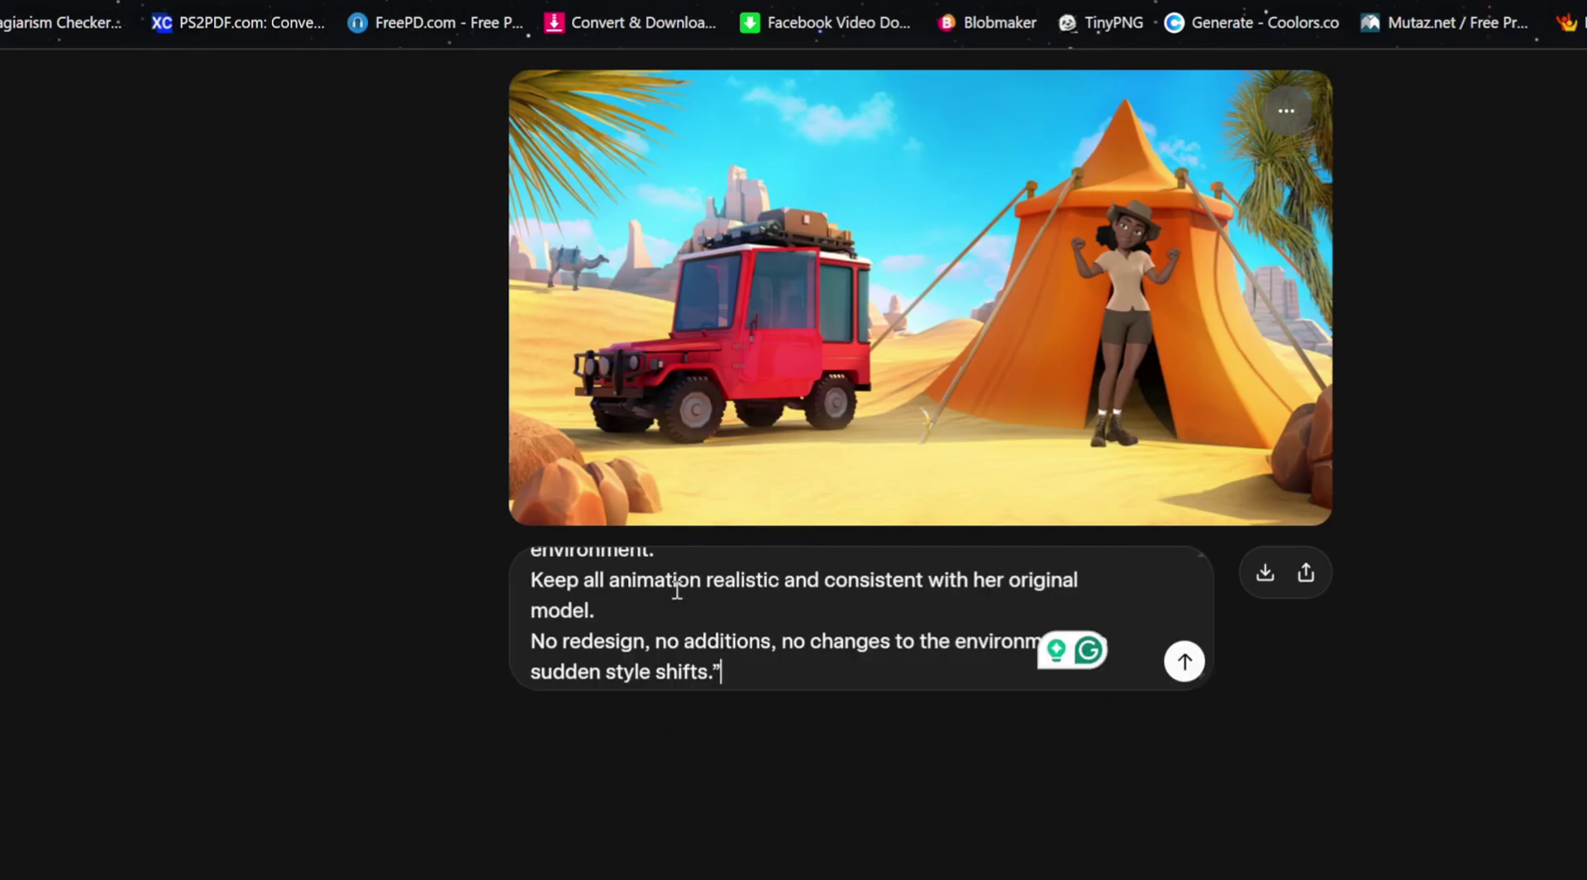
{"action": "left_click", "coordinate": [1183, 670]}
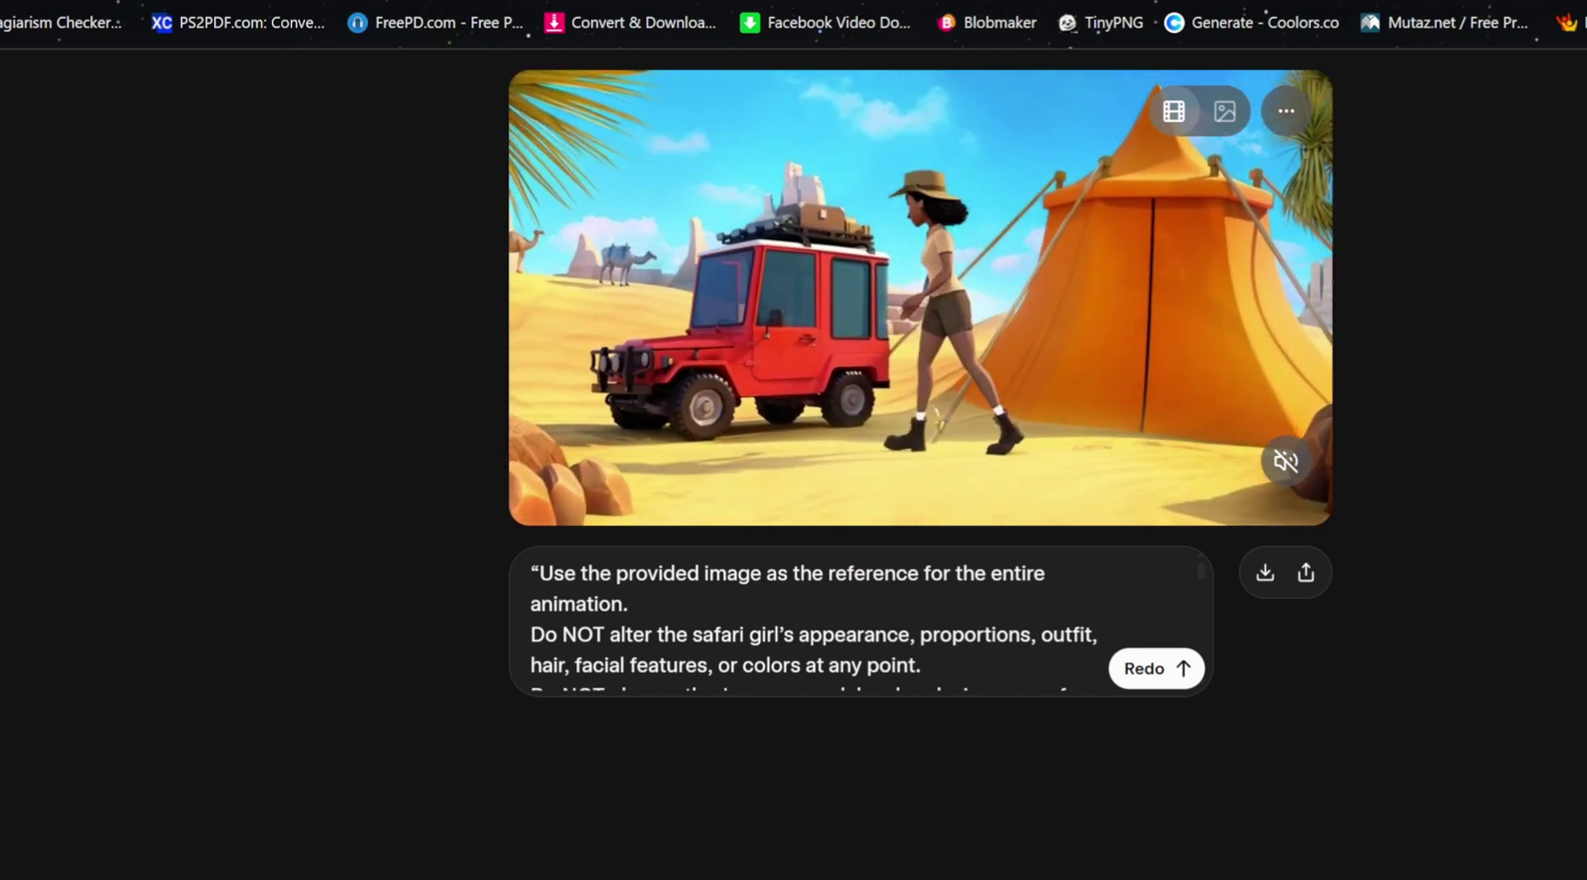
Generate another safari video version, then pause the jeep clip and jump to its final frame.
{"action": "left_click", "coordinate": [1156, 668]}
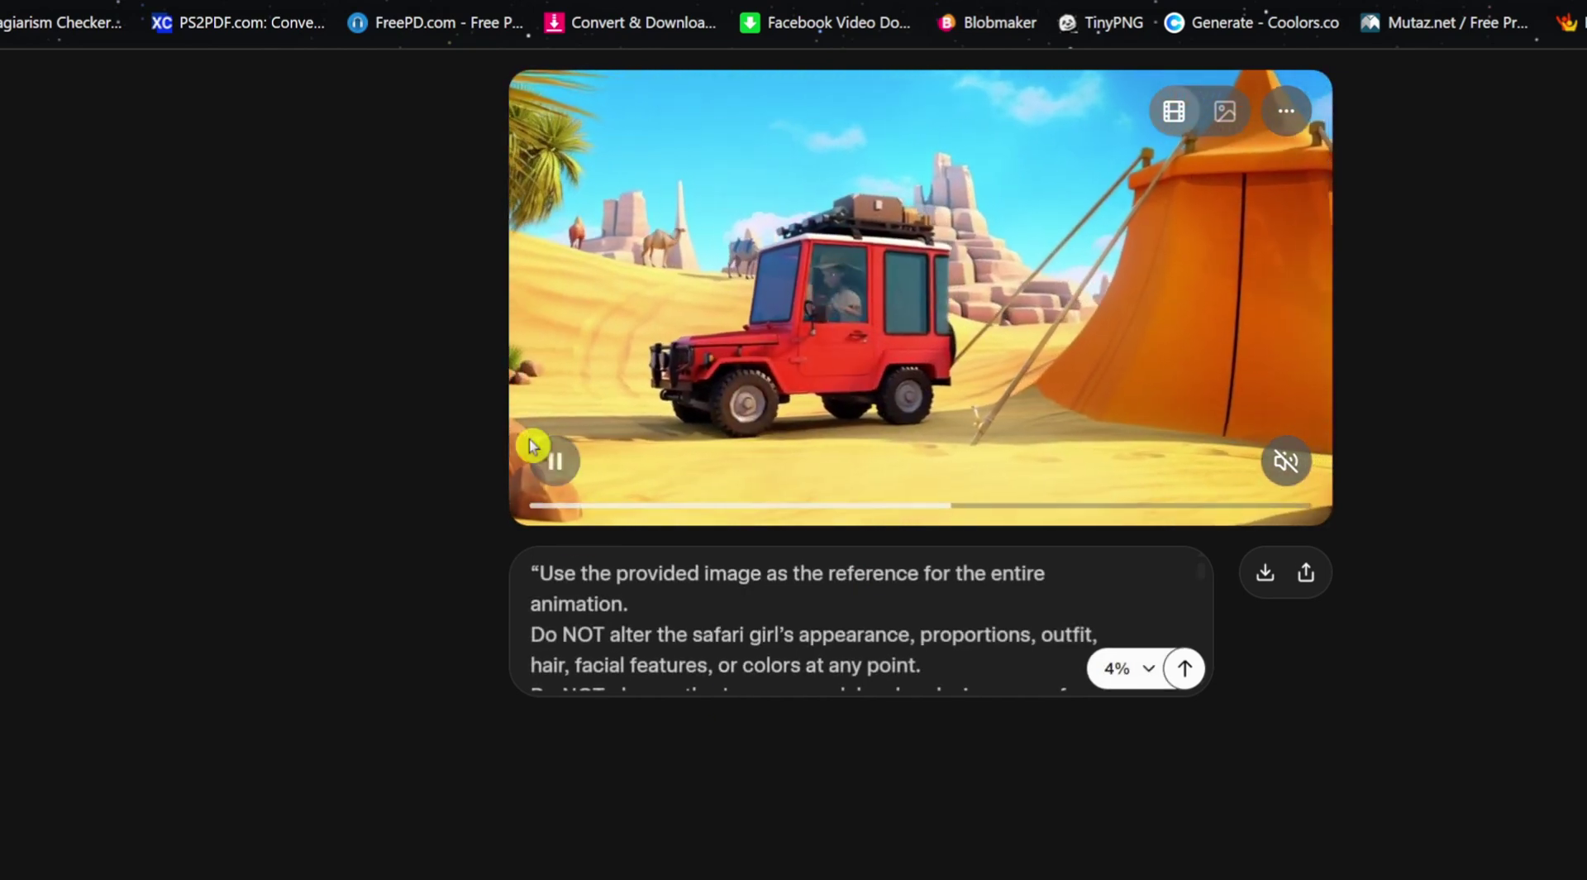
{"action": "left_click", "coordinate": [553, 464]}
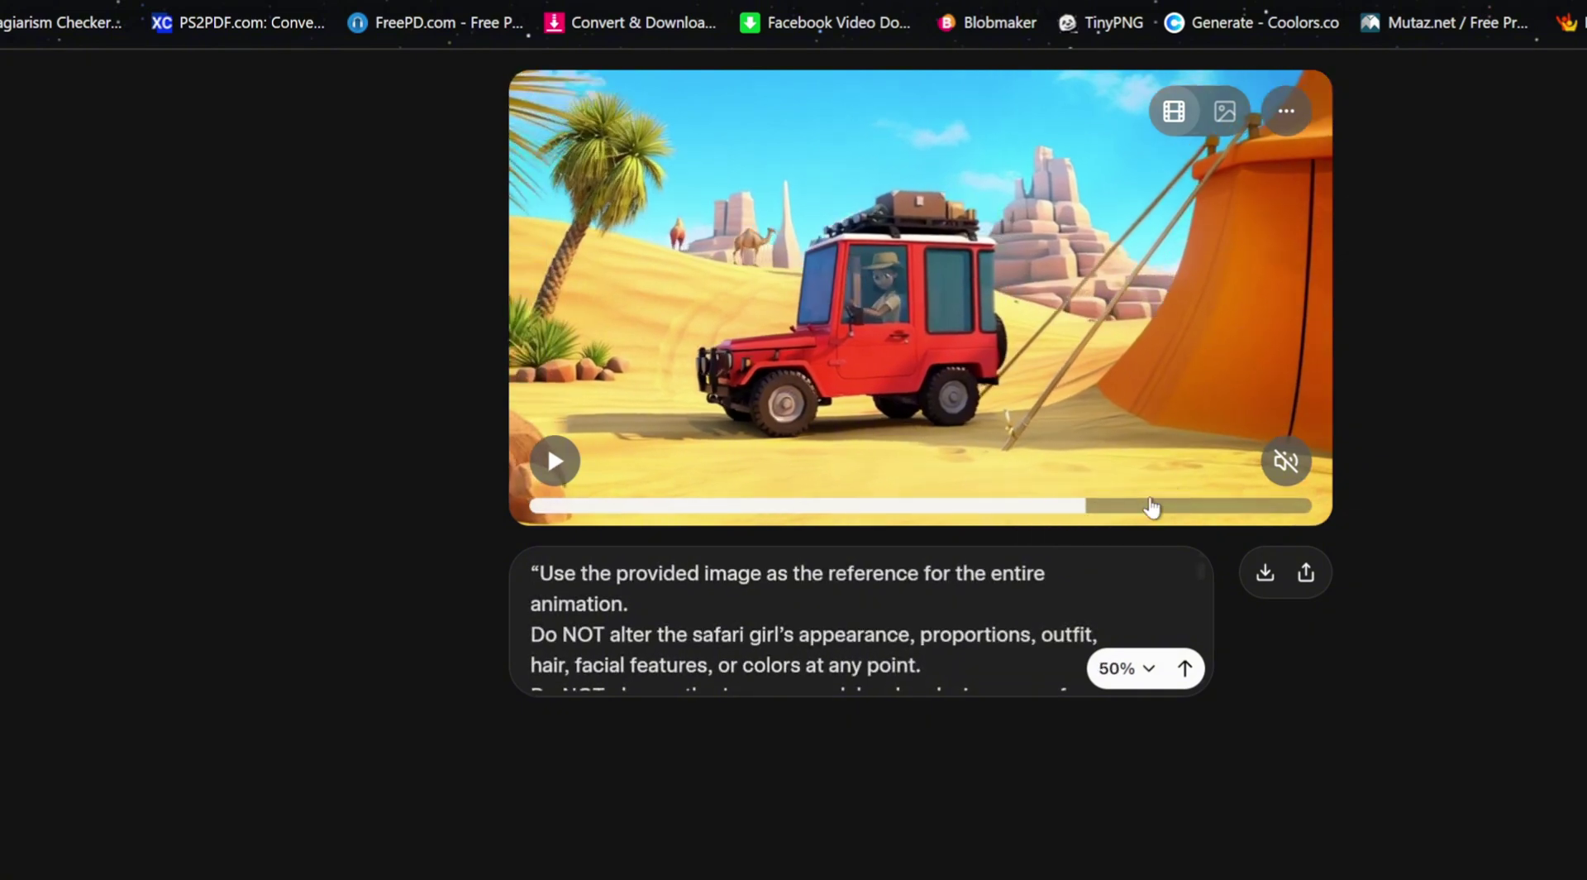
{"action": "left_click", "coordinate": [1326, 510]}
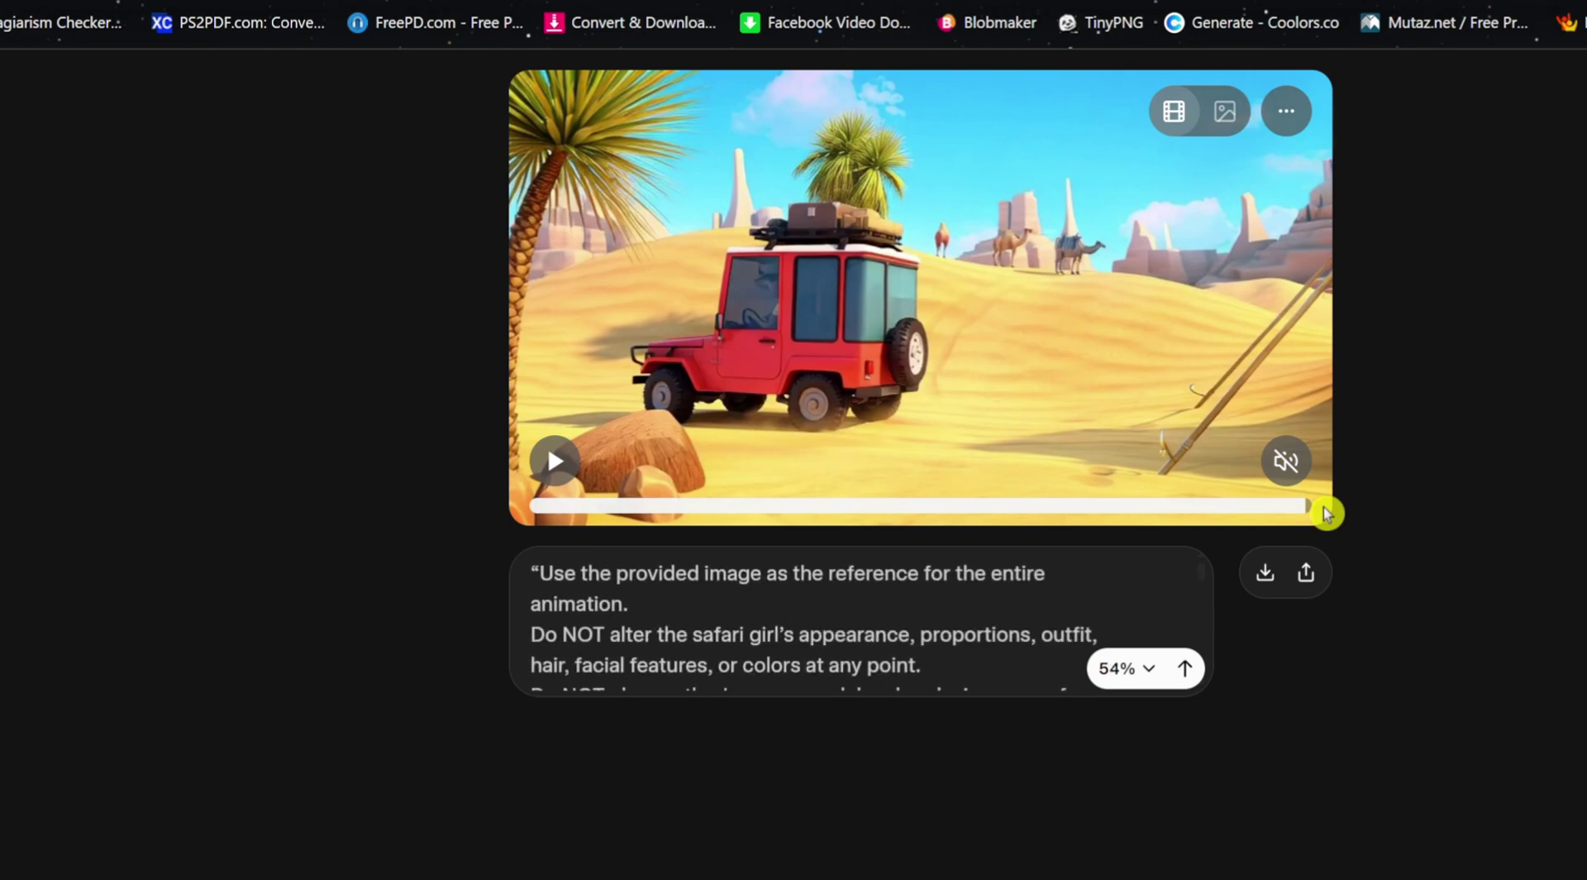
{"action": "right_click", "coordinate": [800, 238]}
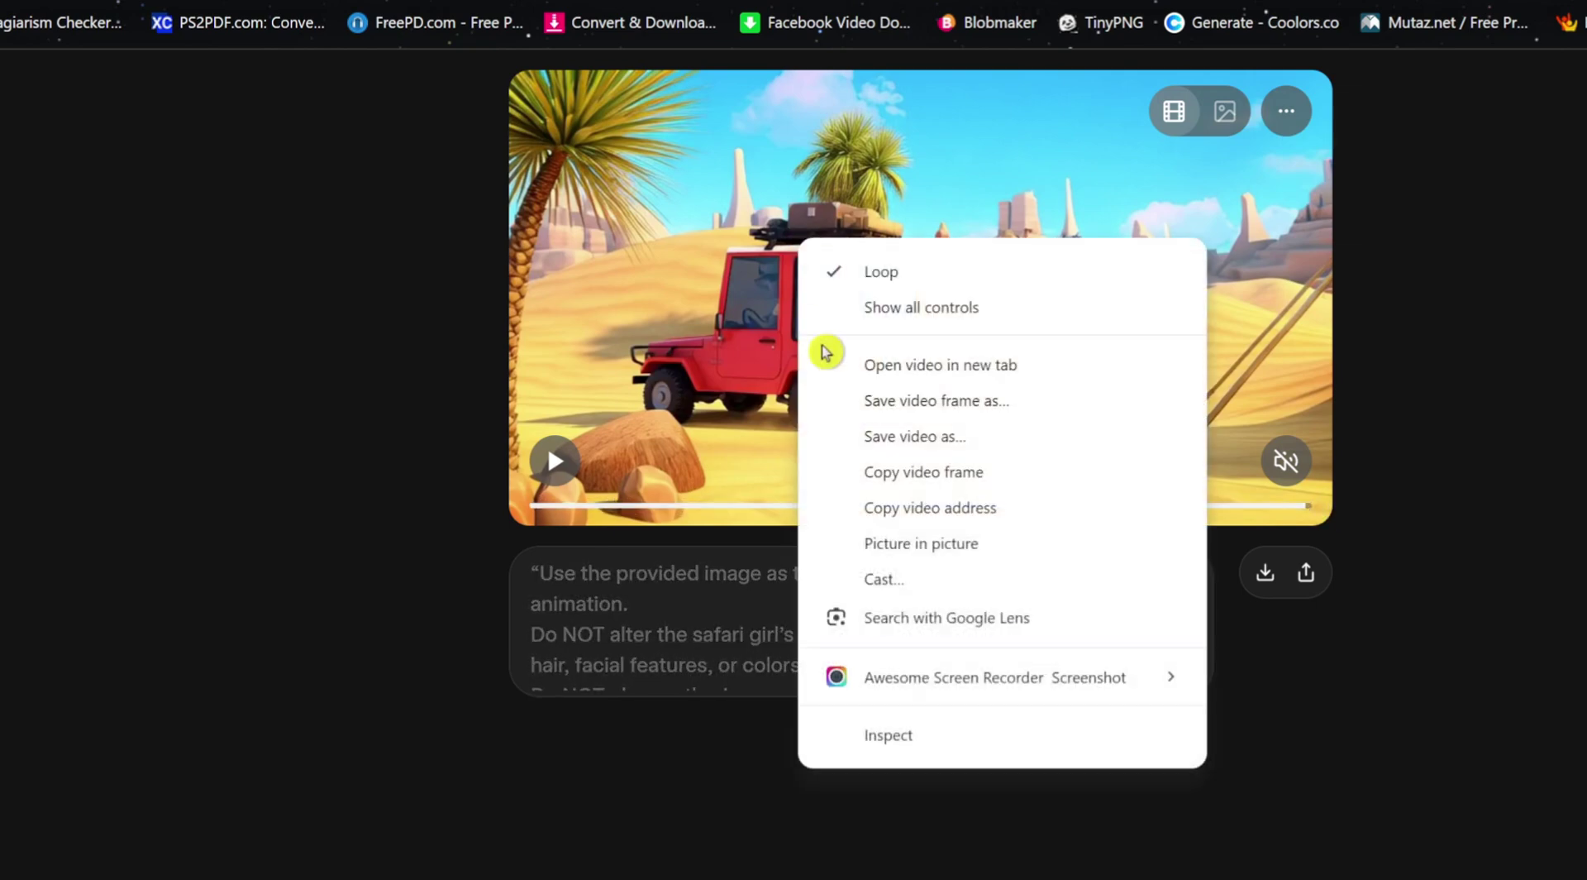
{"action": "left_click", "coordinate": [464, 847]}
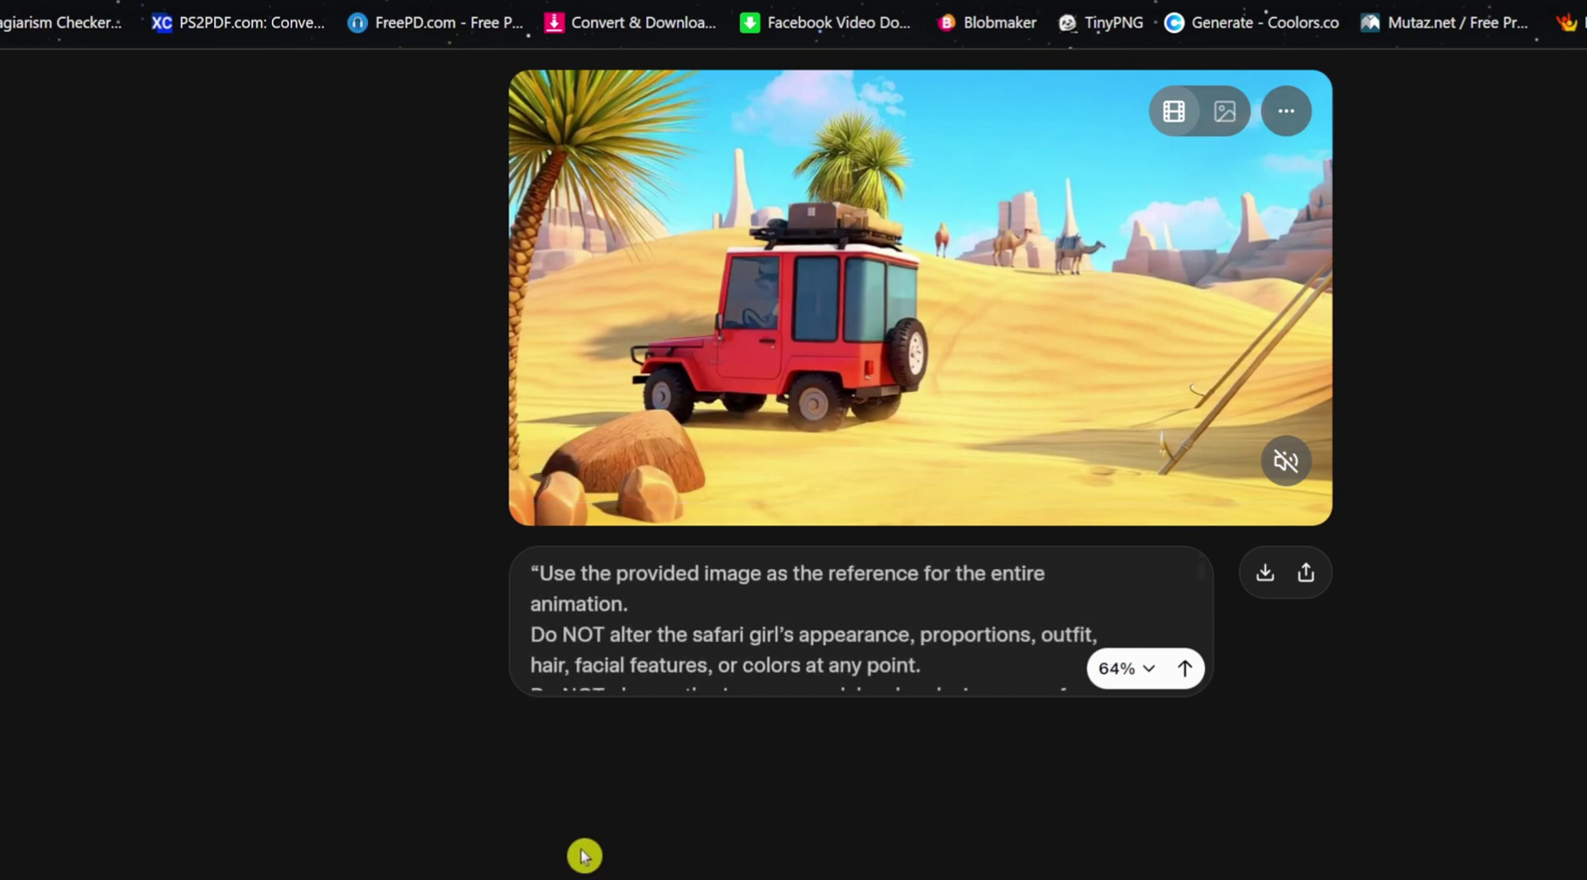